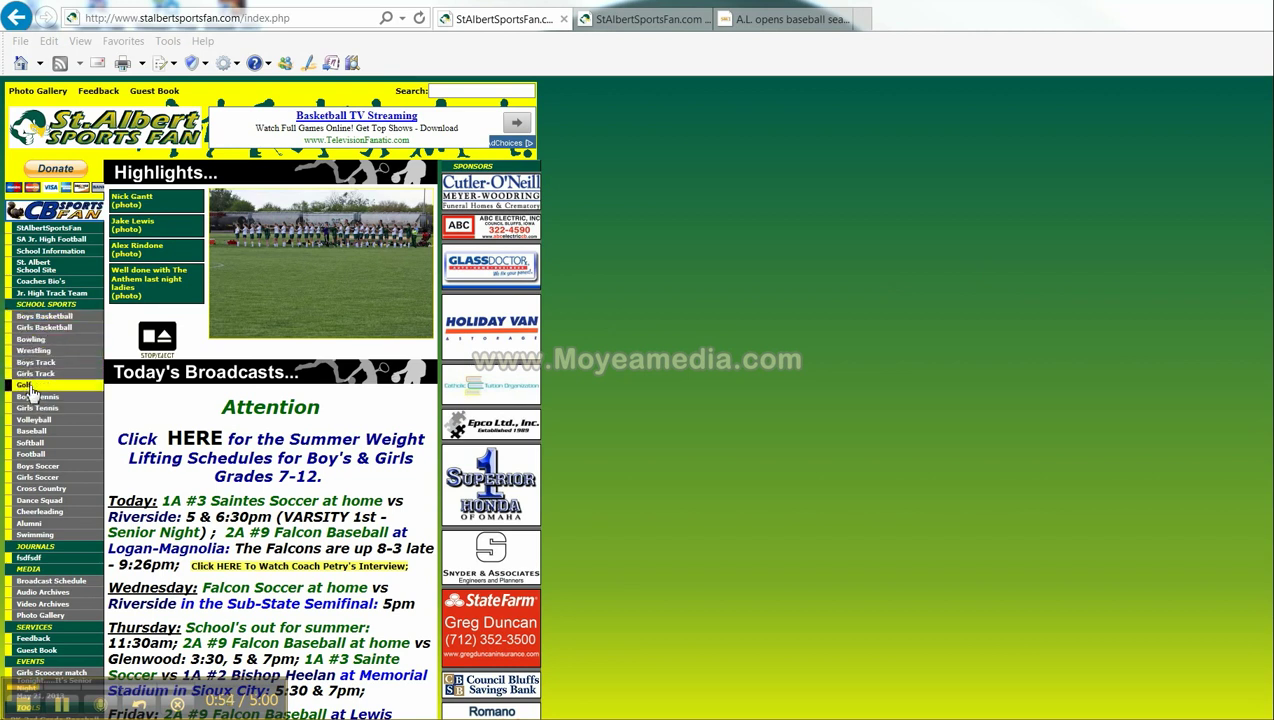
- Look over the Girls Soccer page, then go back to the site's home page
{"action": "left_click", "coordinate": [43, 482]}
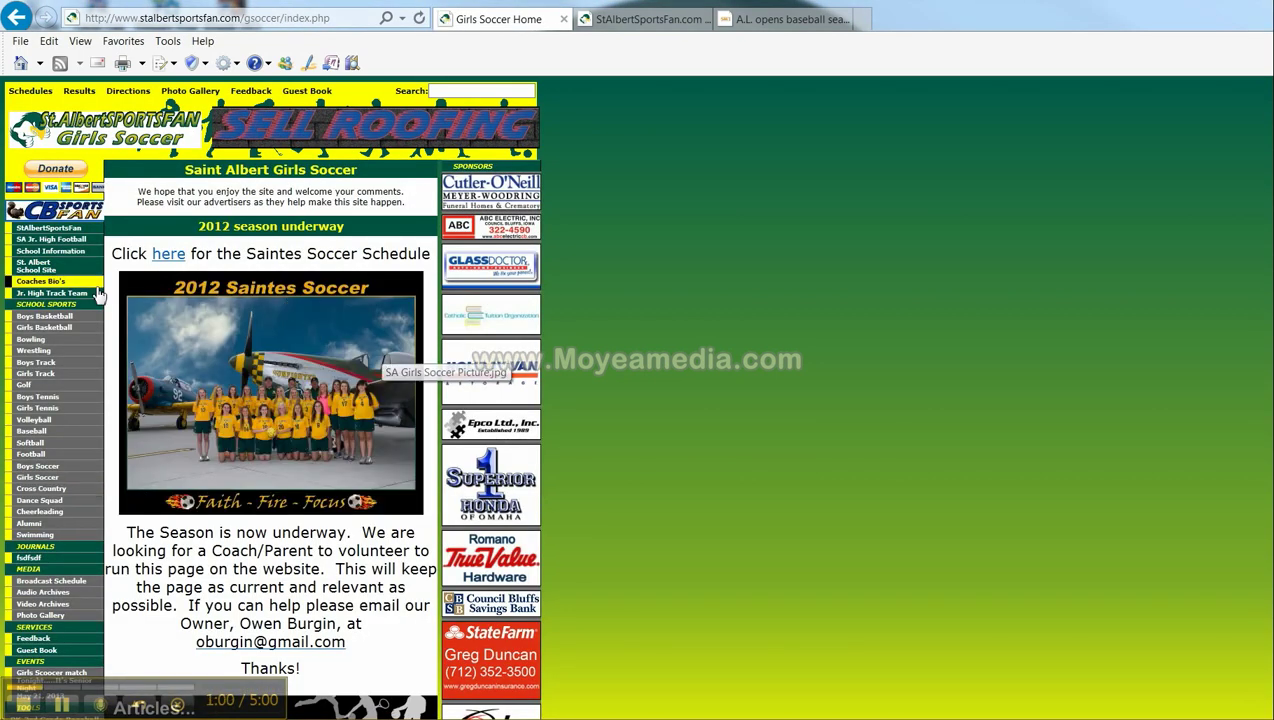
{"action": "scroll", "coordinate": [240, 330], "scroll_direction": "down", "scroll_amount": 3}
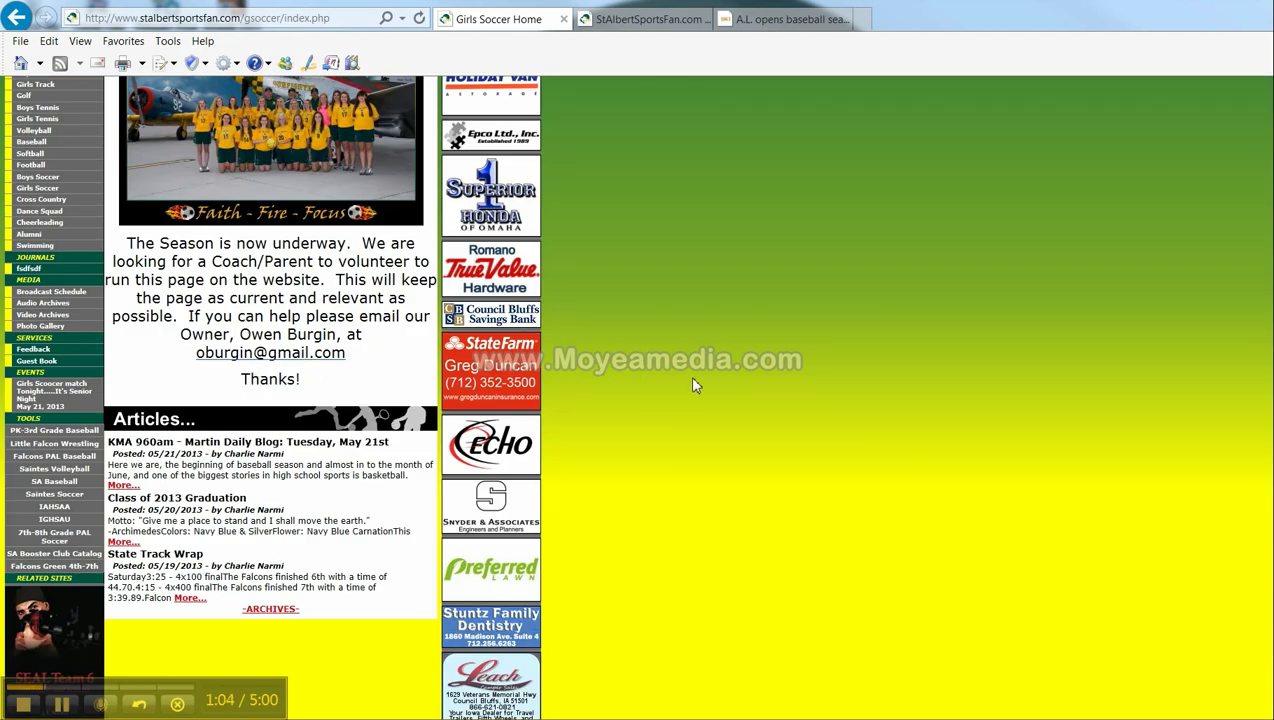
{"action": "scroll", "coordinate": [695, 386], "scroll_direction": "up", "scroll_amount": 3}
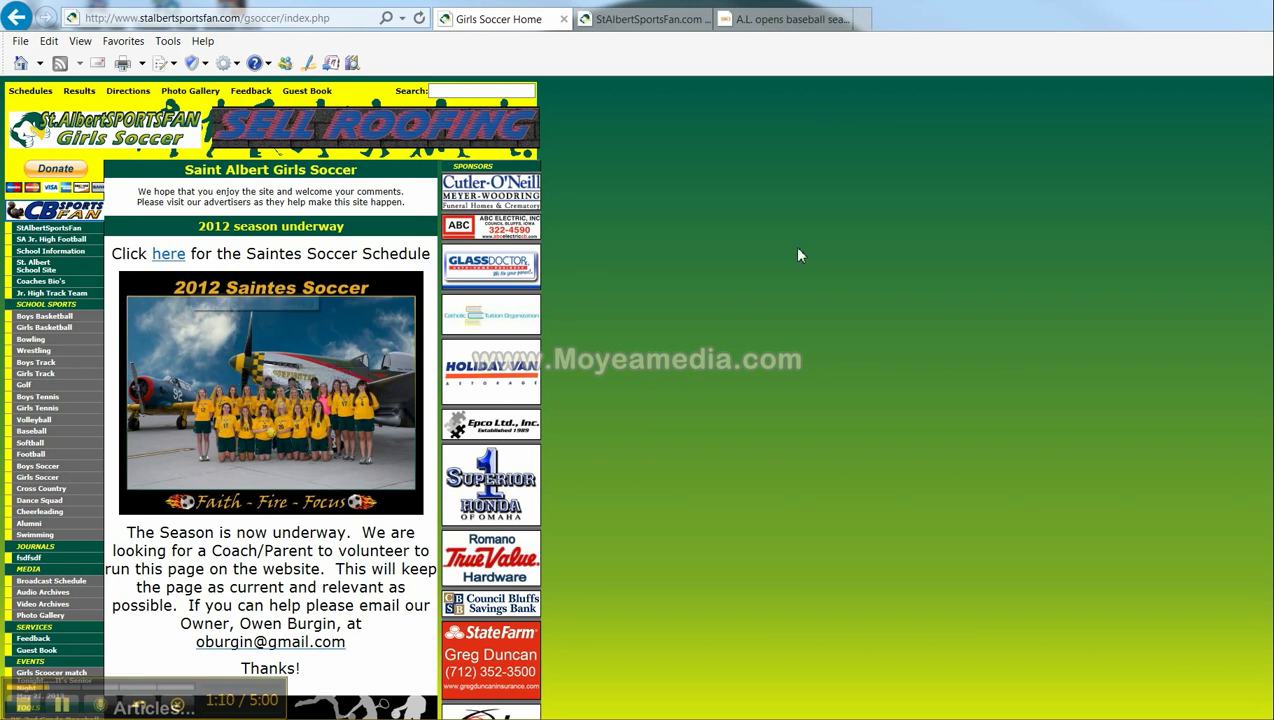
{"action": "left_click", "coordinate": [18, 20]}
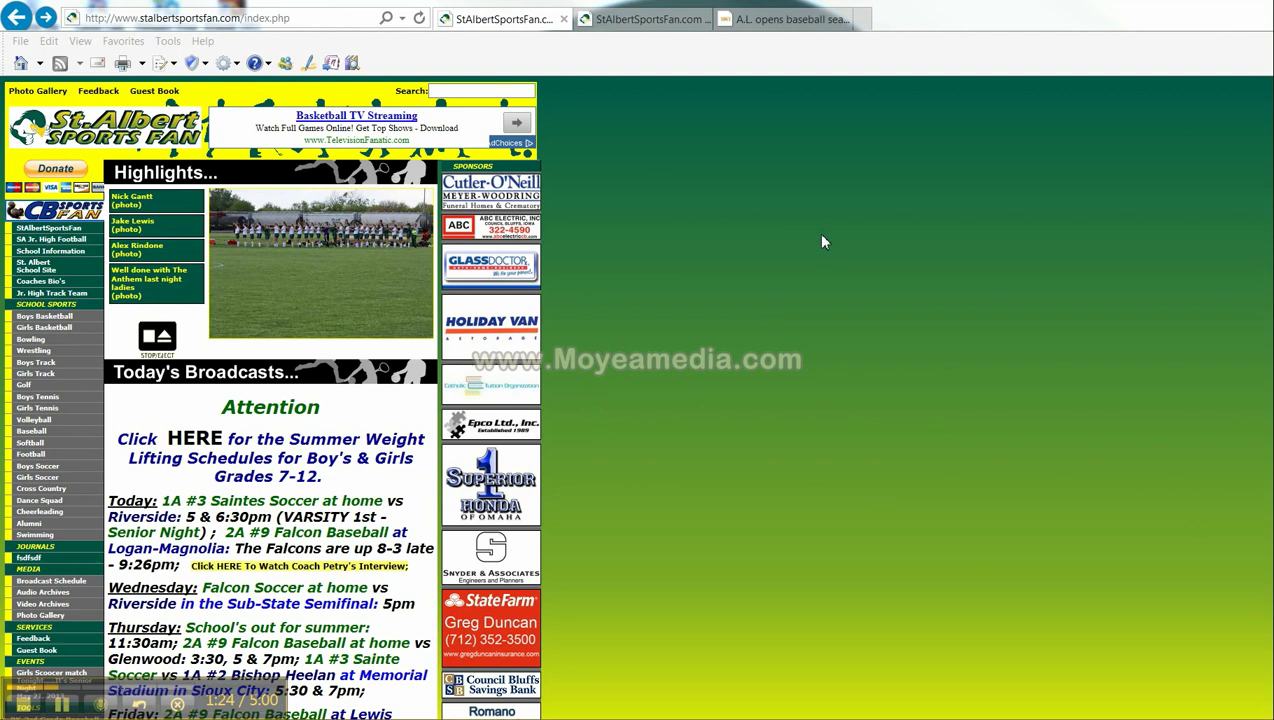
- Replace index.php in the site address with admin to reach the admin login
{"action": "left_click", "coordinate": [253, 20]}
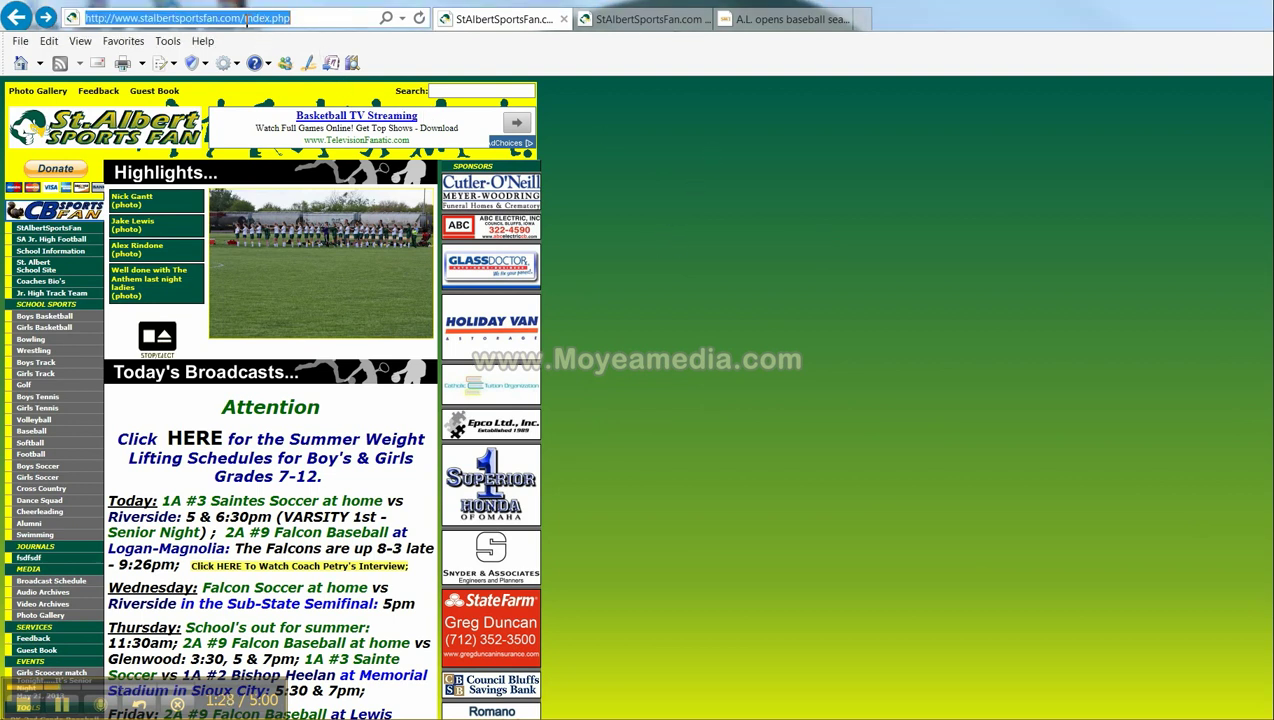
{"action": "left_click_drag", "start_coordinate": [244, 18], "coordinate": [293, 18]}
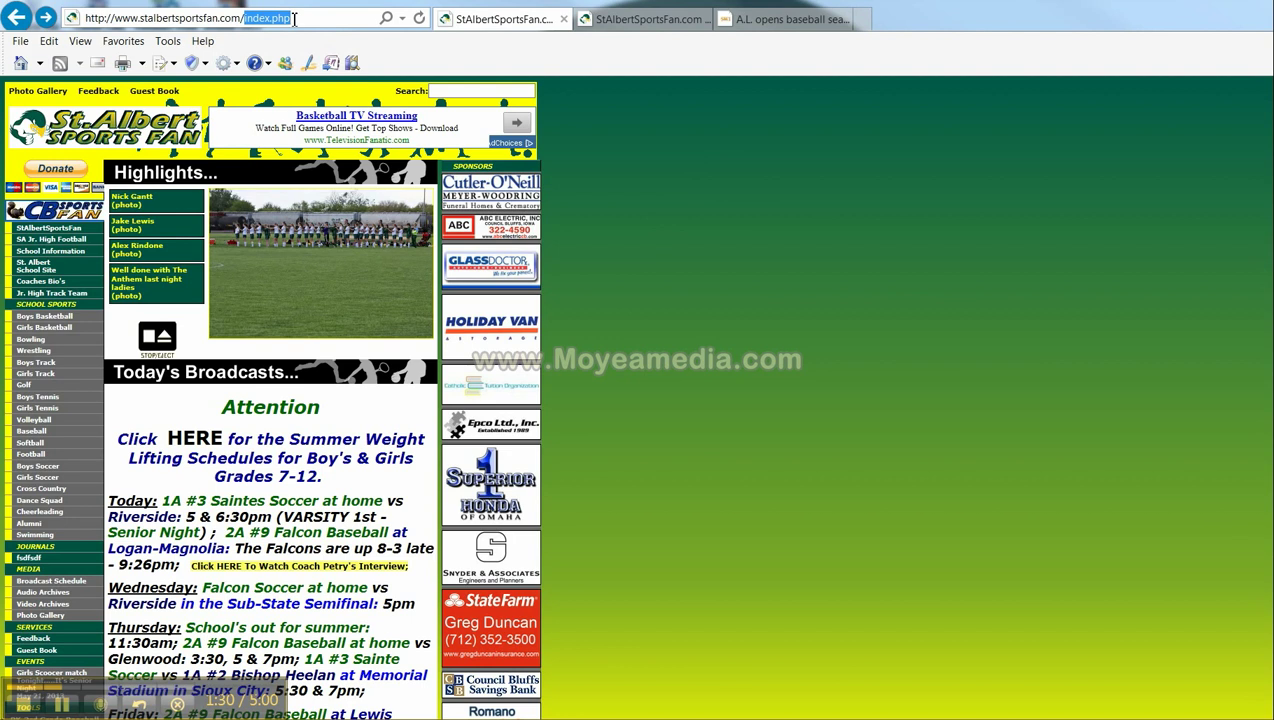
{"action": "key", "text": "BackSpace"}
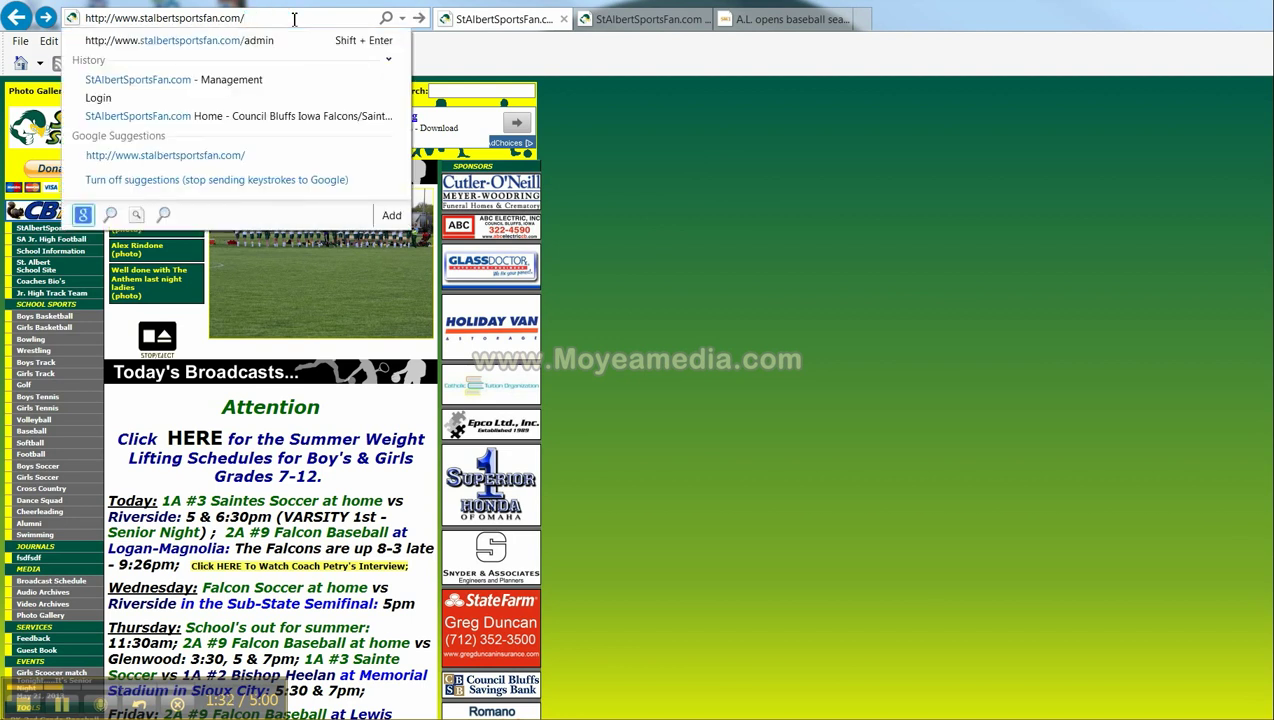
{"action": "type", "text": "admin"}
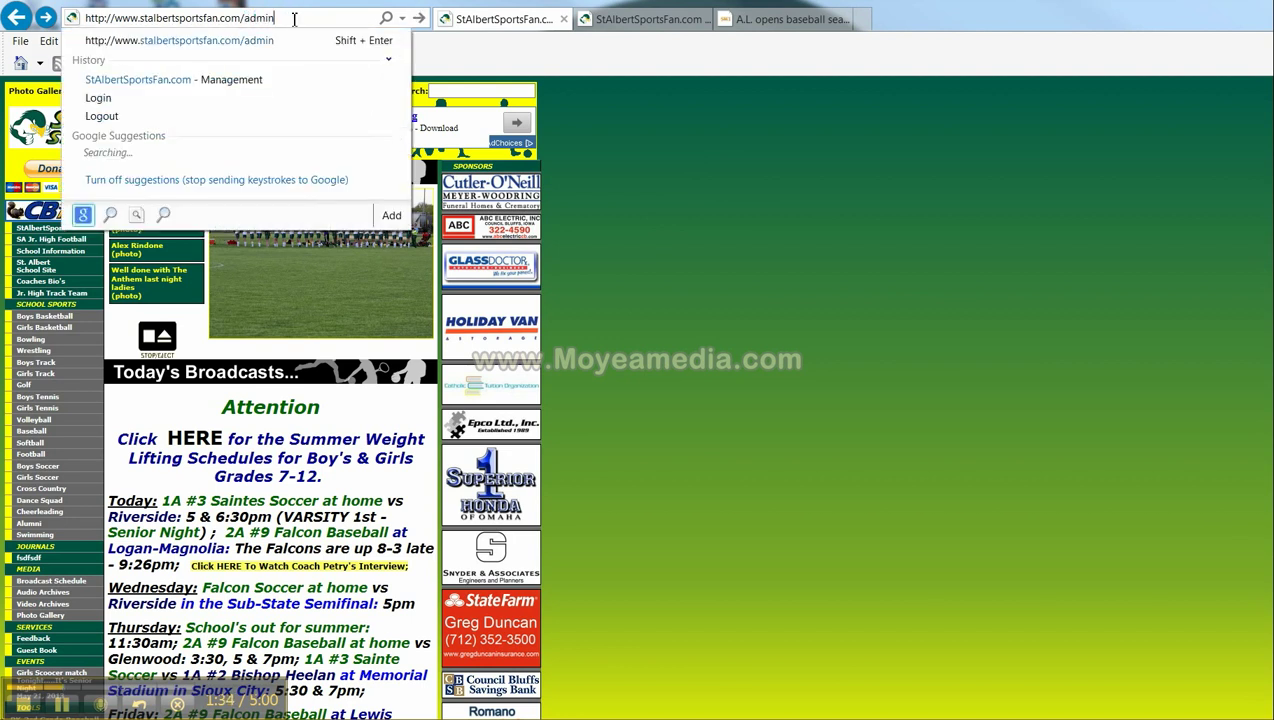
{"action": "key", "text": "Return"}
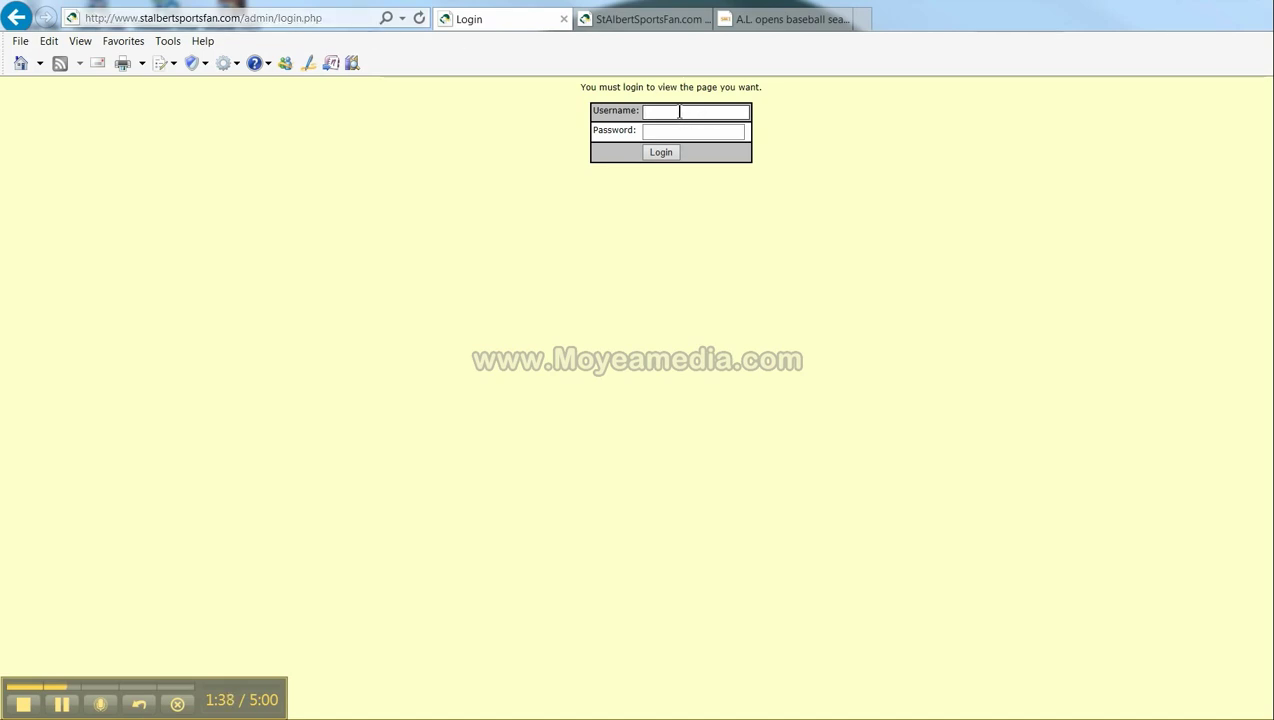
- Log in with the admin username and password
{"action": "key", "text": "Tab"}
{"action": "type", "text": "••••••"}
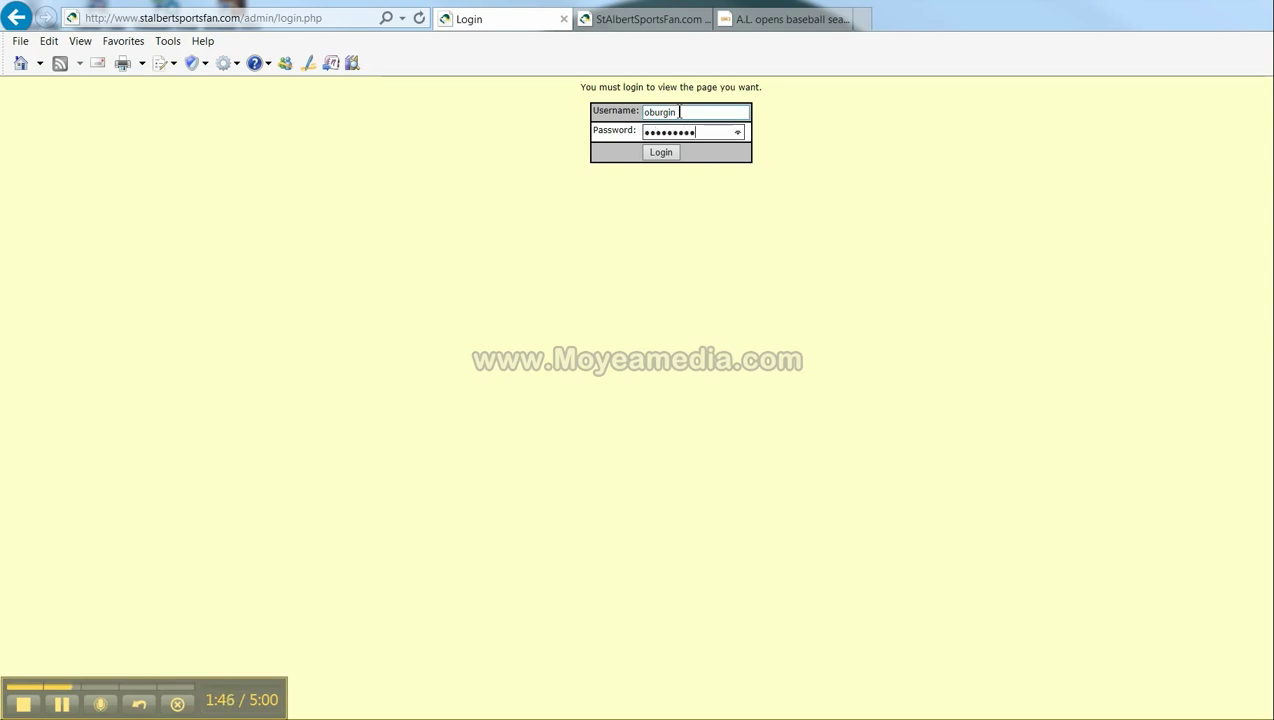
{"action": "key", "text": "Return"}
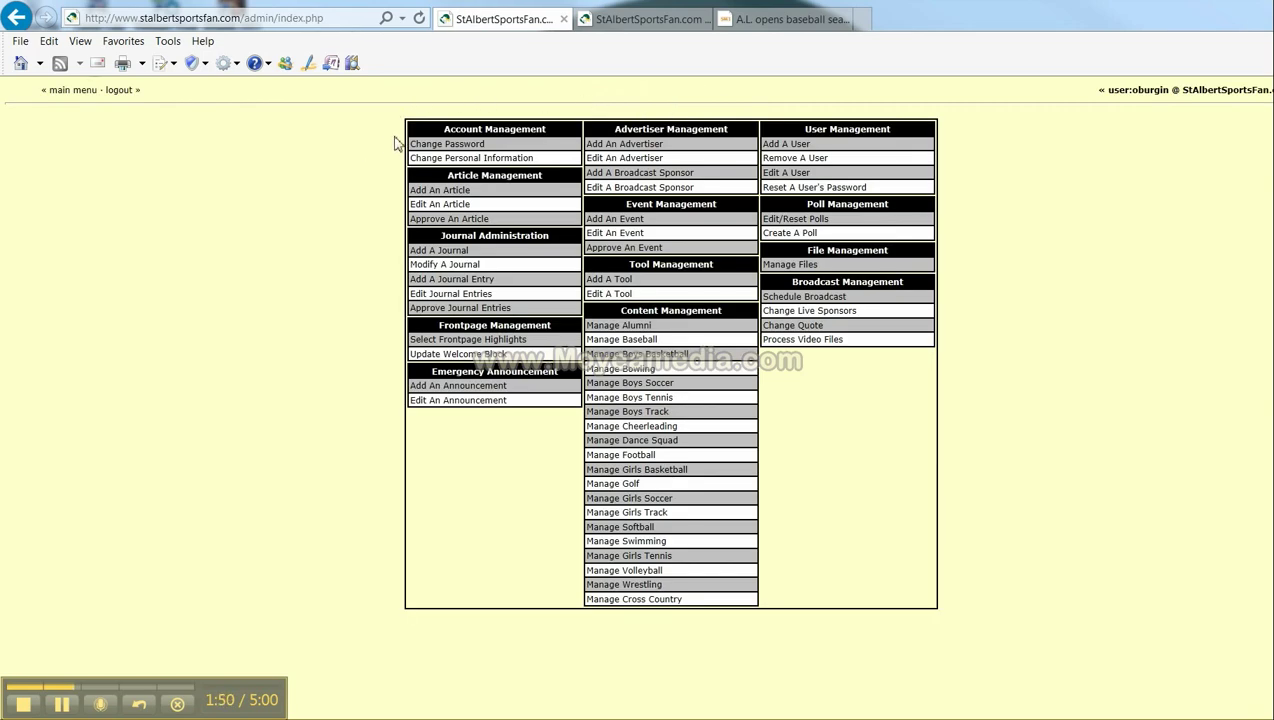
{"action": "left_click", "coordinate": [424, 147]}
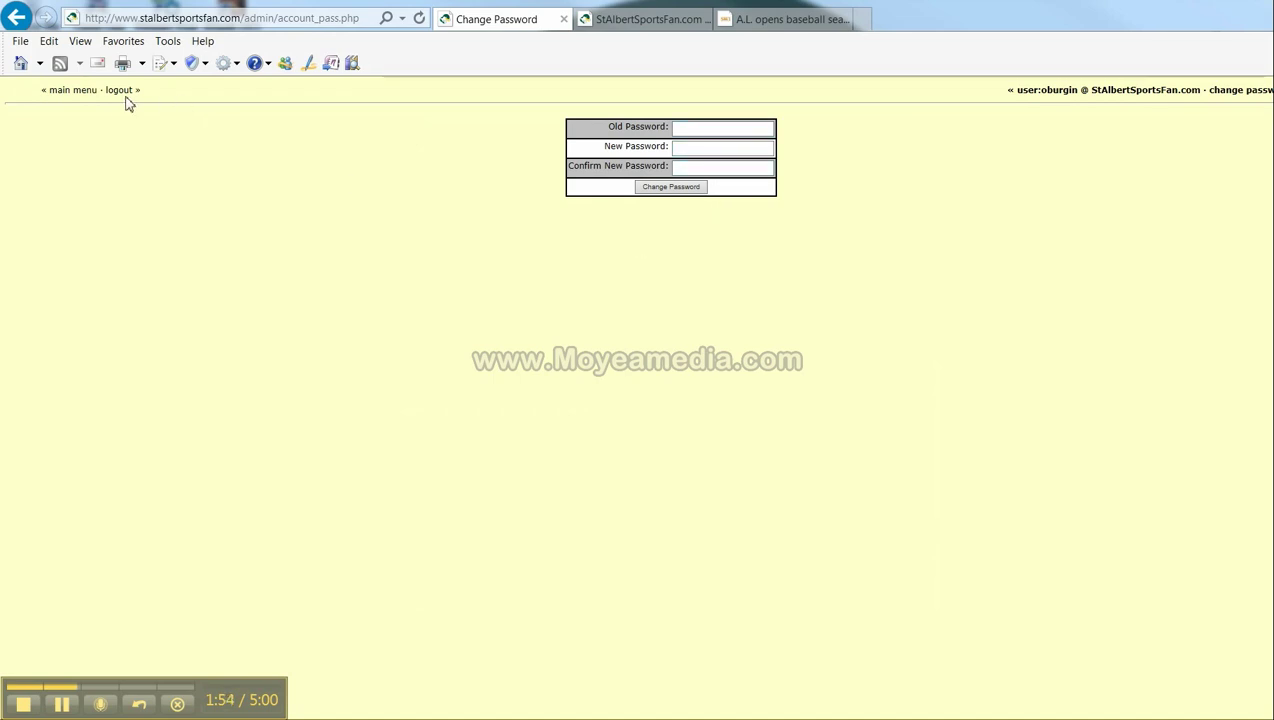
{"action": "left_click", "coordinate": [88, 93]}
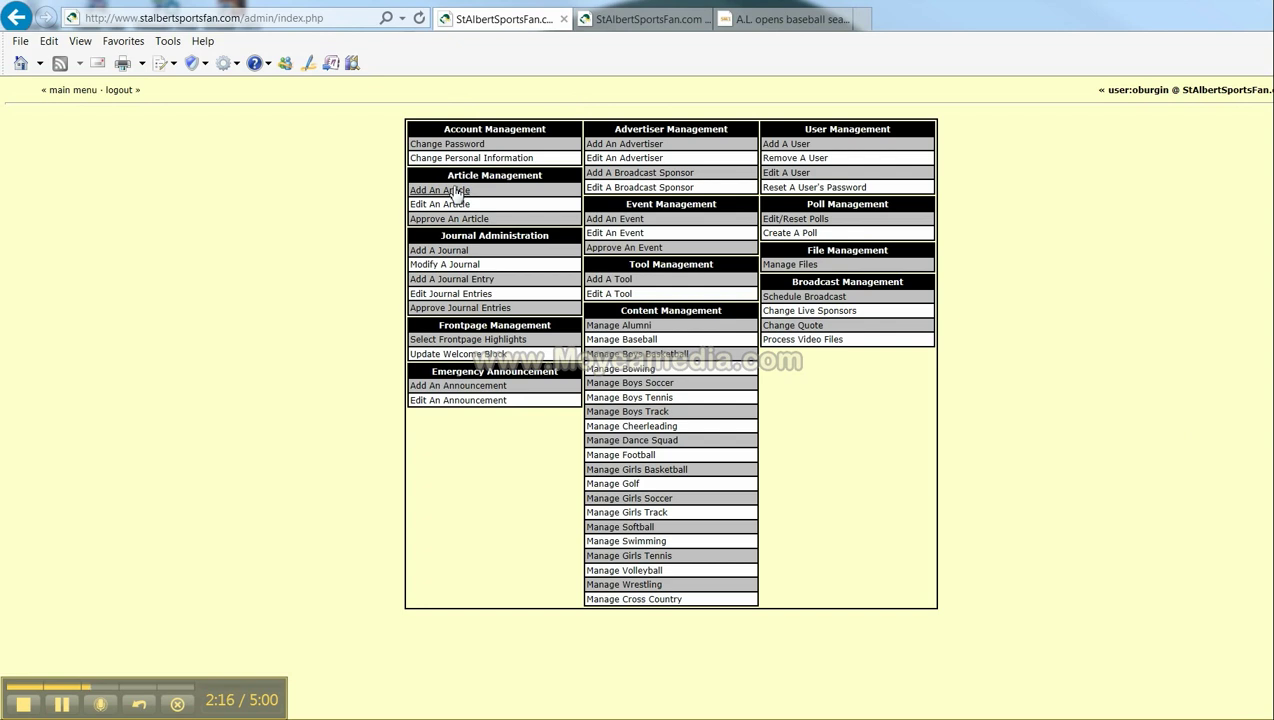
- Start a new article and paste the Nonpareil headline 'A.L. opens baseball season with win' as its Headline
{"action": "left_click", "coordinate": [440, 190]}
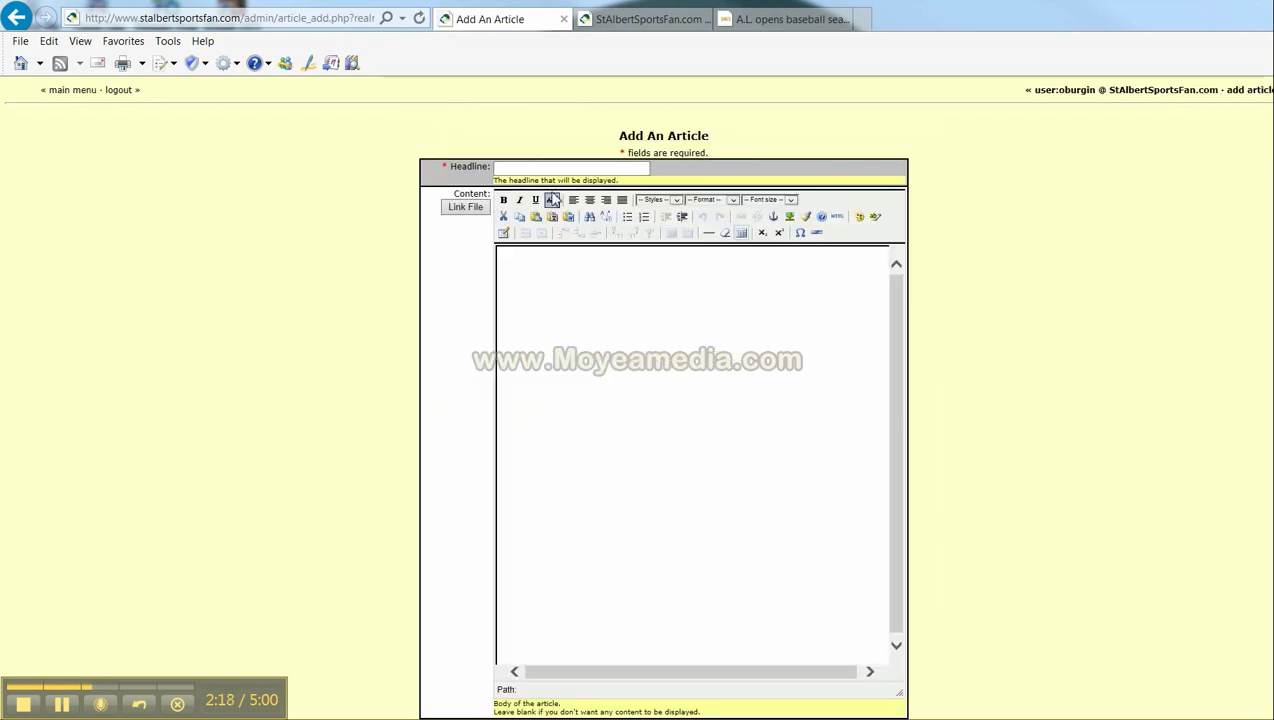
{"action": "left_click", "coordinate": [520, 168]}
{"action": "left_click", "coordinate": [785, 20]}
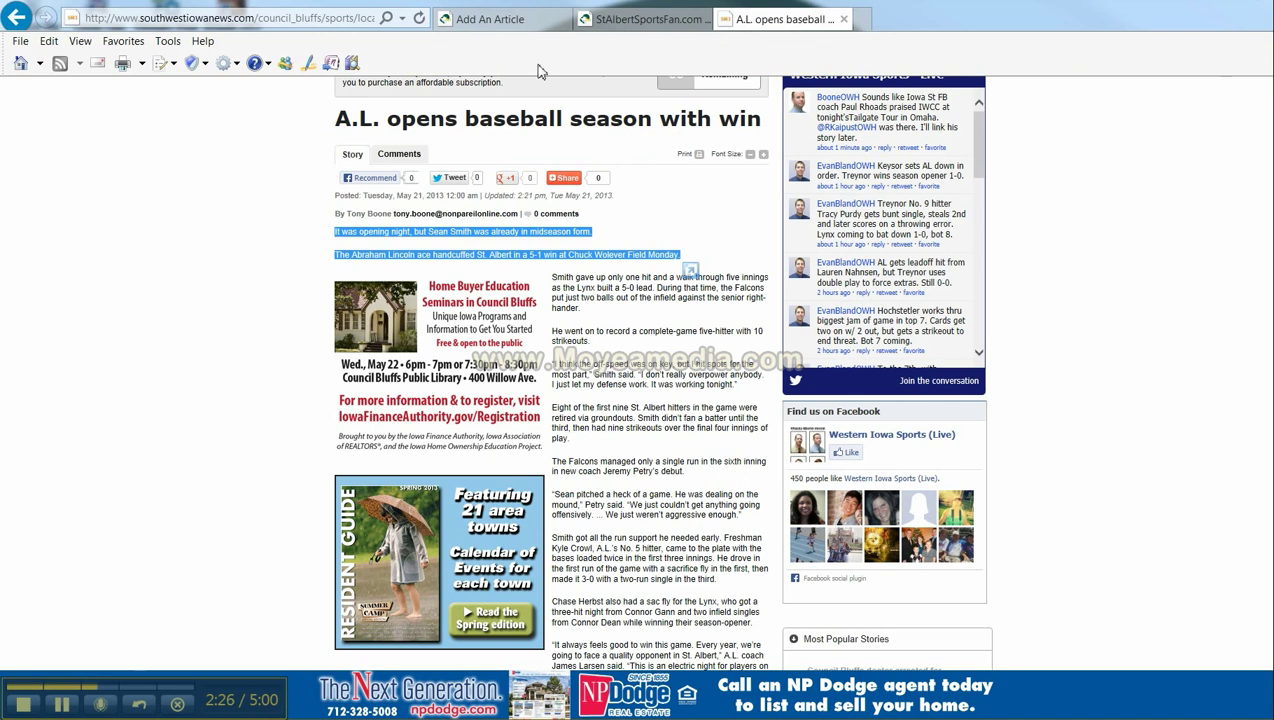
{"action": "left_click_drag", "start_coordinate": [338, 118], "coordinate": [748, 125]}
{"action": "right_click", "coordinate": [777, 131]}
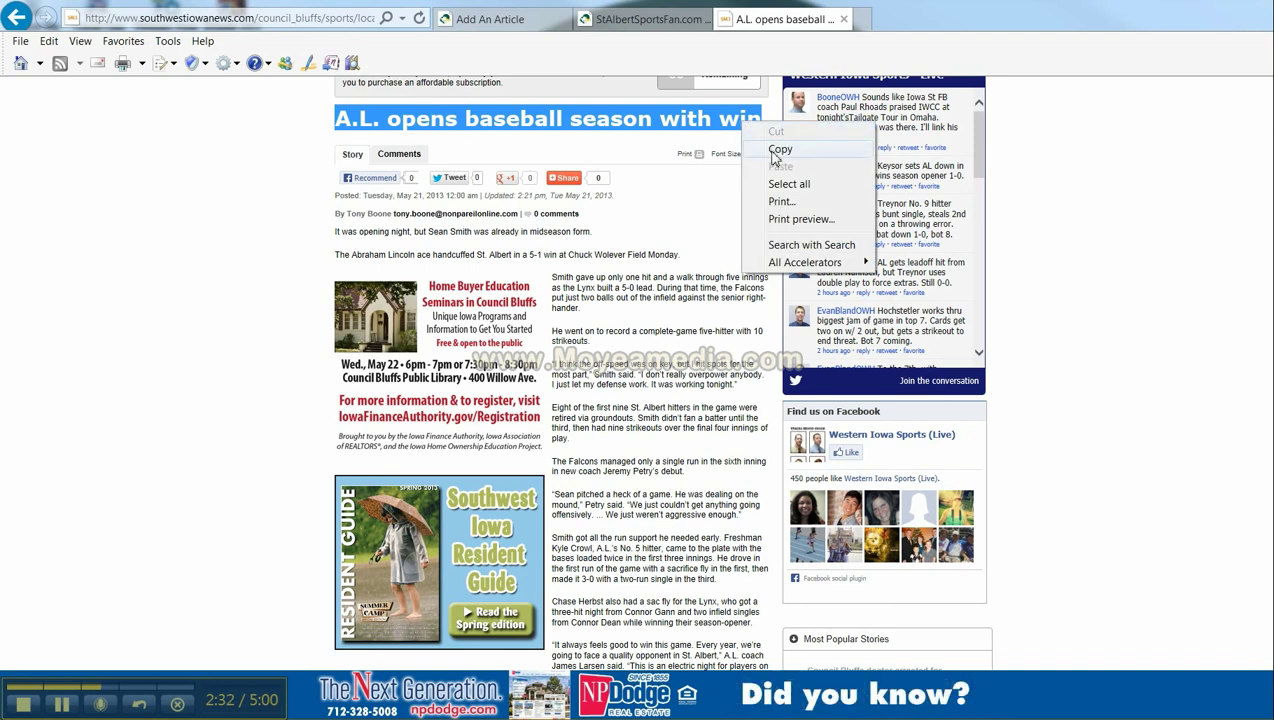
{"action": "left_click", "coordinate": [778, 149]}
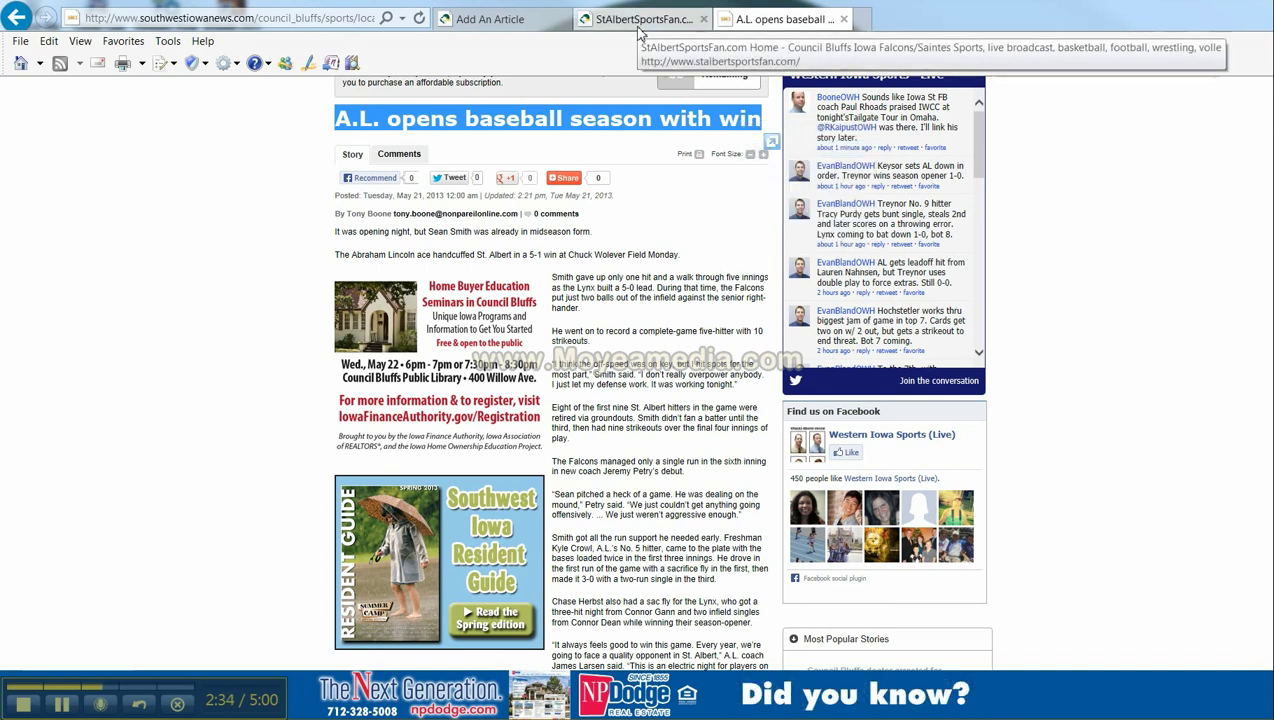
{"action": "left_click", "coordinate": [527, 20]}
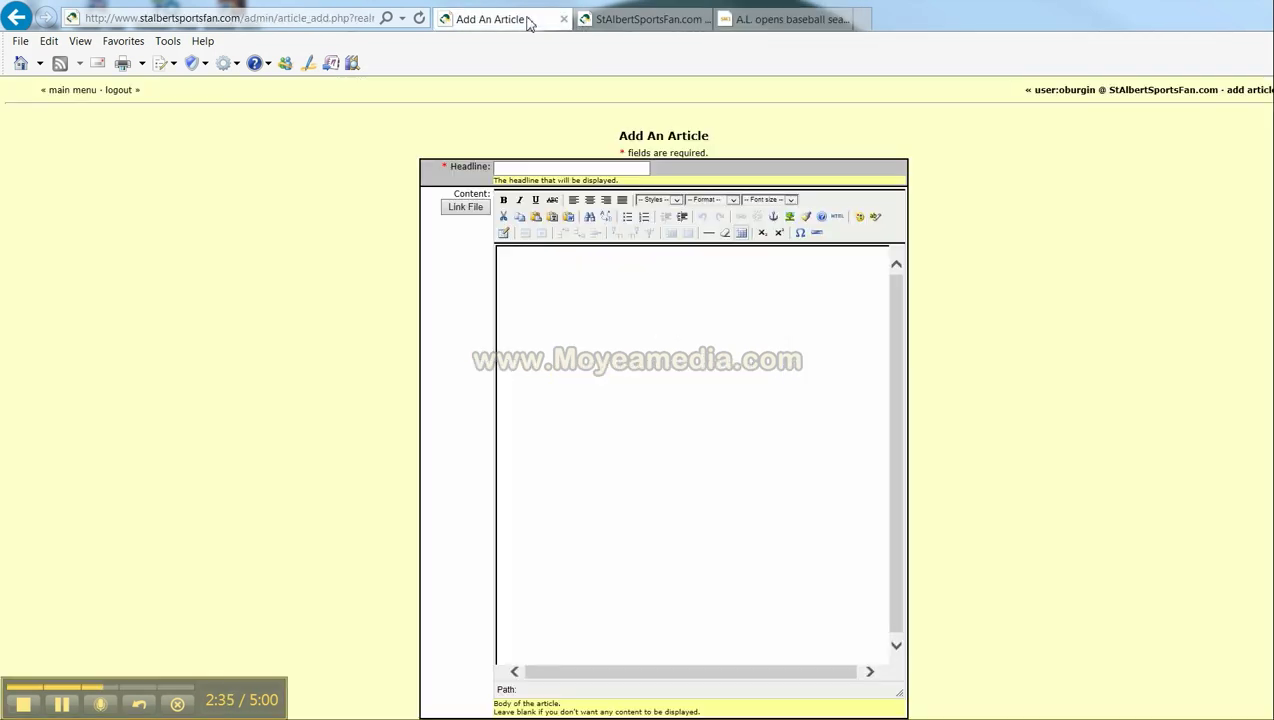
{"action": "left_click", "coordinate": [503, 168]}
{"action": "right_click", "coordinate": [503, 170]}
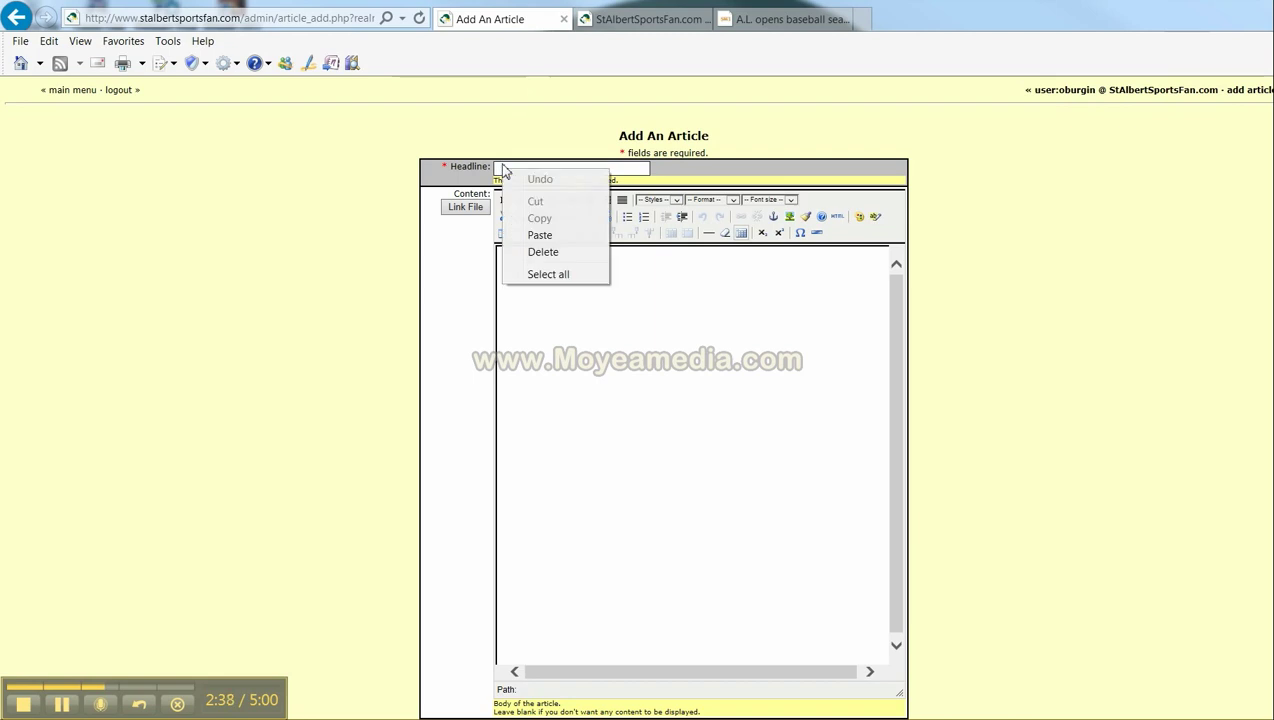
{"action": "left_click", "coordinate": [539, 235]}
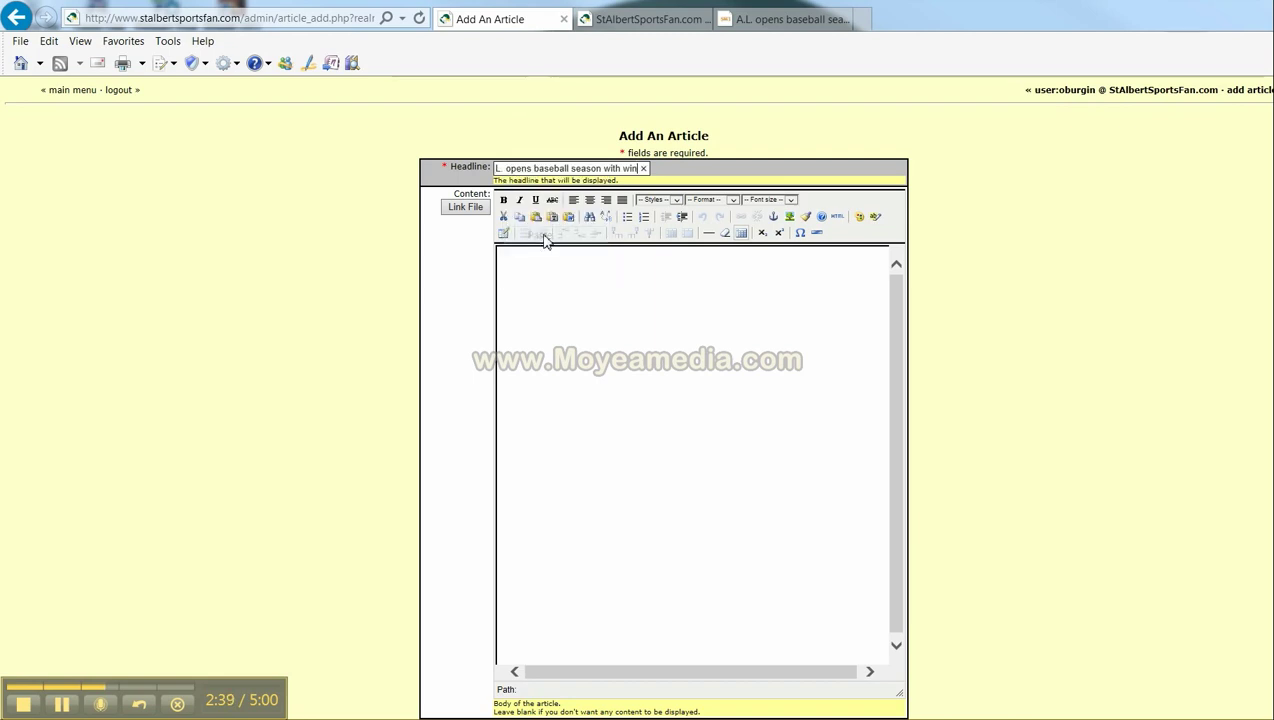
- Copy the Nonpareil story's two opening paragraphs into the article body, allowing clipboard access
{"action": "left_click", "coordinate": [788, 19]}
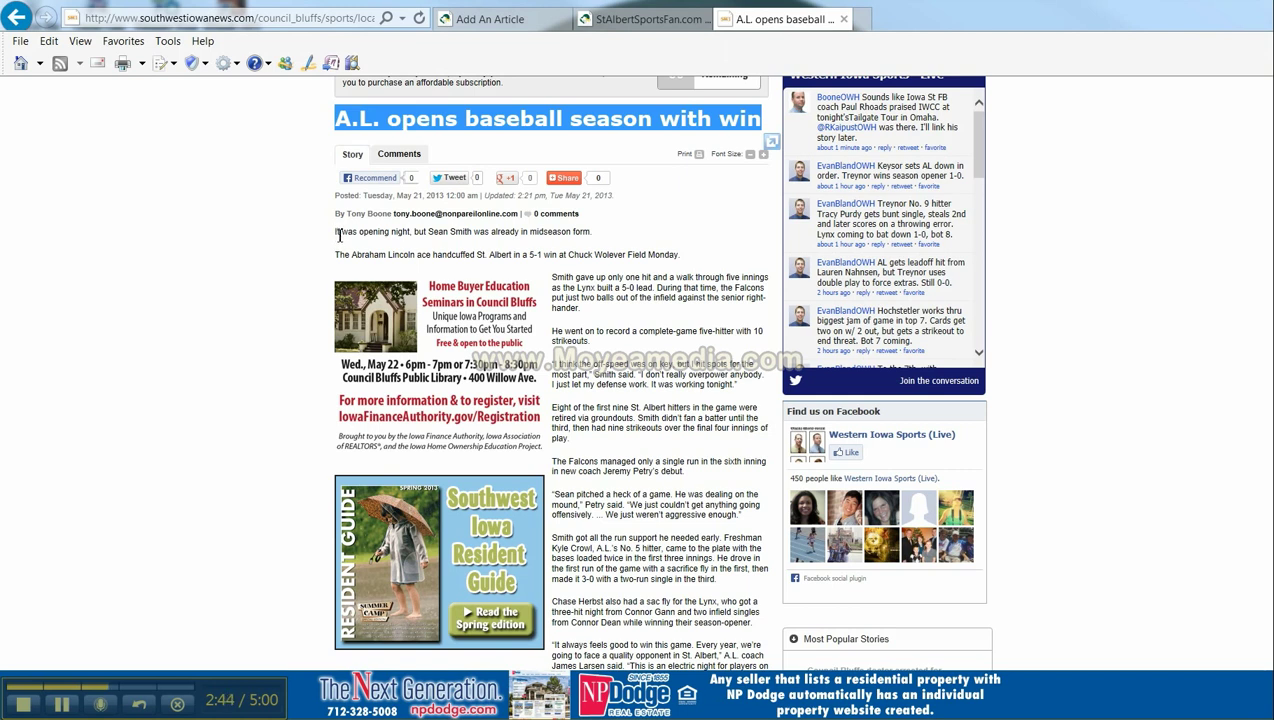
{"action": "left_click_drag", "start_coordinate": [337, 236], "coordinate": [676, 262]}
{"action": "right_click", "coordinate": [676, 262]}
{"action": "left_click", "coordinate": [724, 285]}
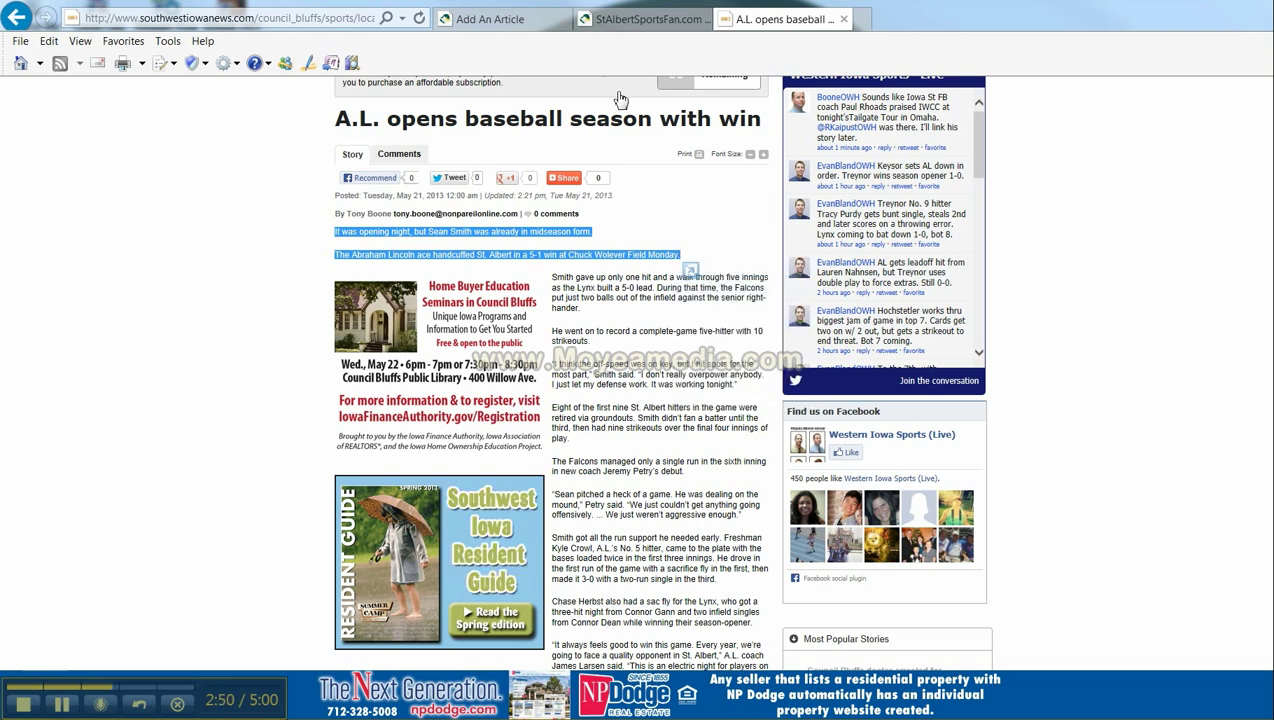
{"action": "left_click", "coordinate": [520, 22]}
{"action": "left_click", "coordinate": [520, 276]}
{"action": "right_click", "coordinate": [517, 262]}
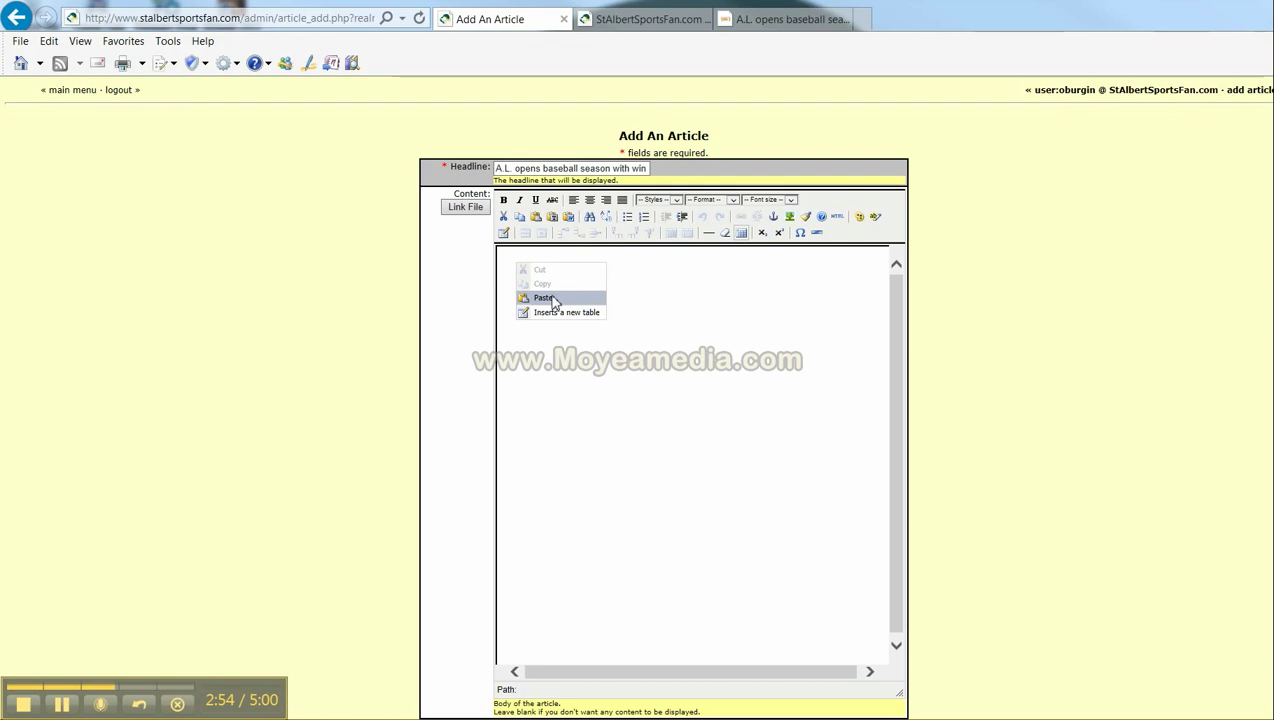
{"action": "left_click", "coordinate": [545, 297]}
{"action": "left_click", "coordinate": [713, 411]}
- Set the pasted paragraphs to font size 4 (14 pt)
{"action": "left_click_drag", "start_coordinate": [499, 253], "coordinate": [886, 274]}
{"action": "left_click", "coordinate": [791, 201]}
{"action": "left_click", "coordinate": [757, 229]}
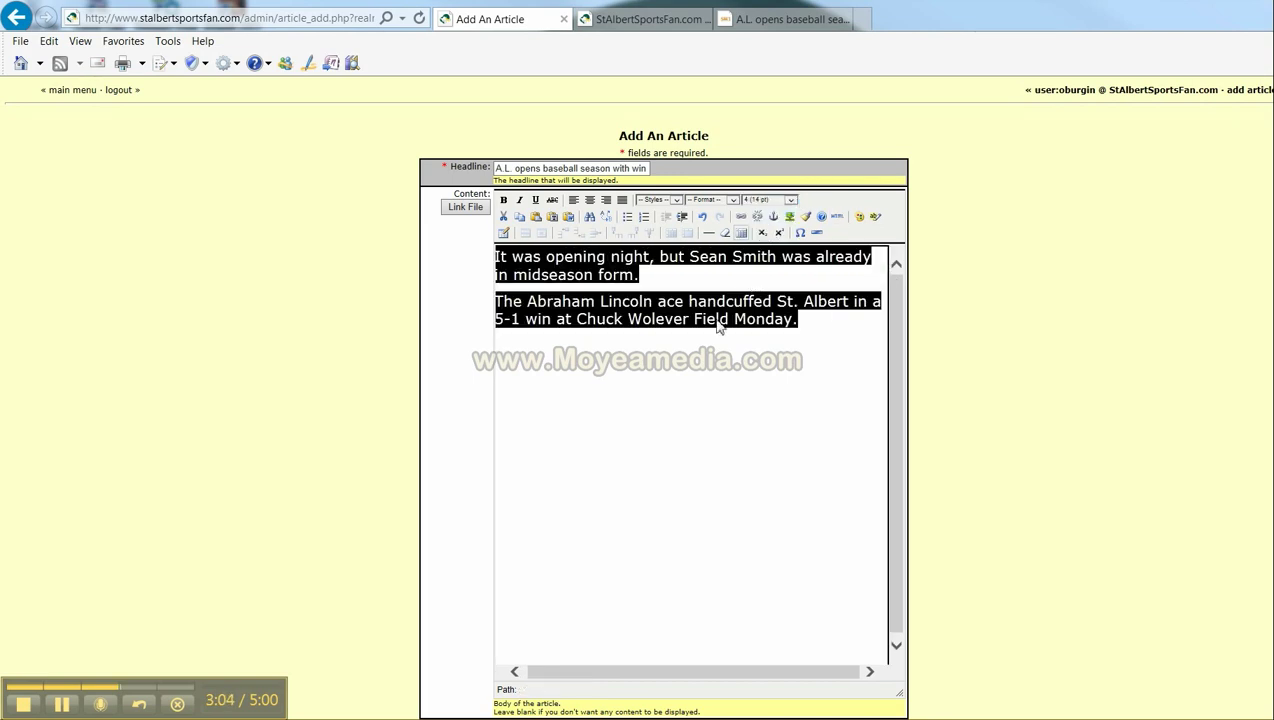
{"action": "left_click", "coordinate": [676, 380]}
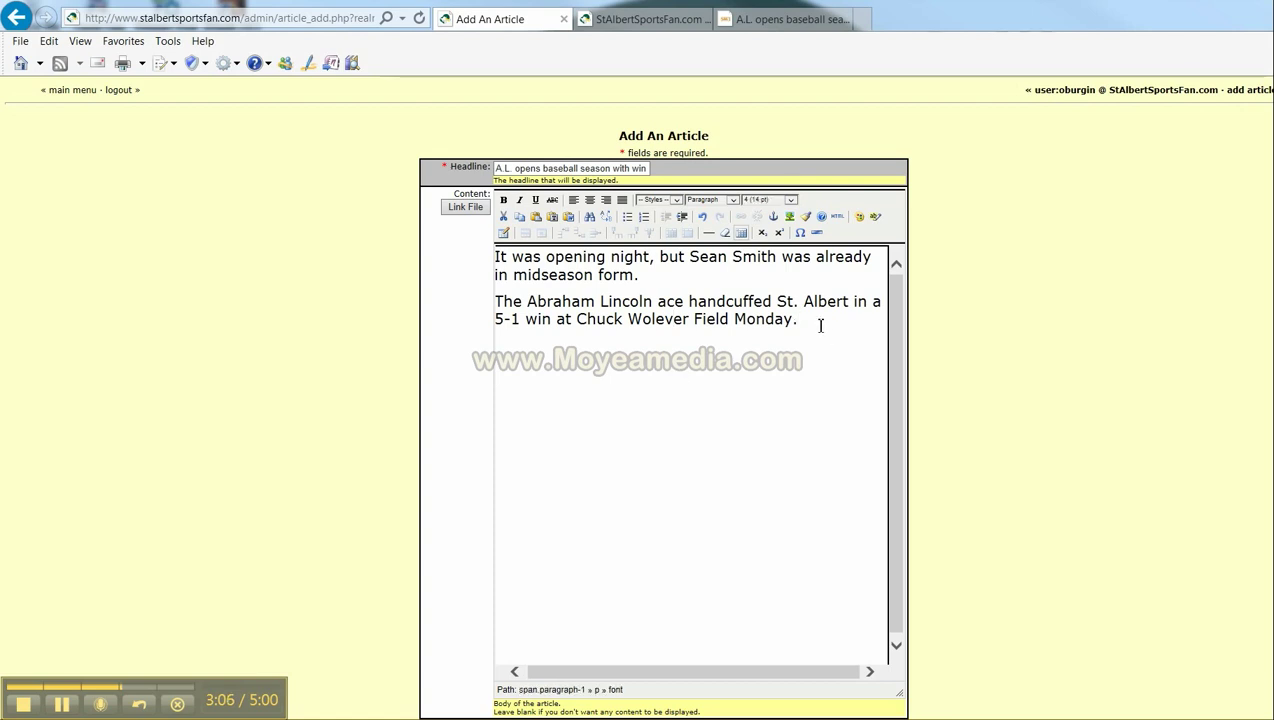
- Add a new line 'Click here to read the entire article.' below the second paragraph
{"action": "key", "text": "Return"}
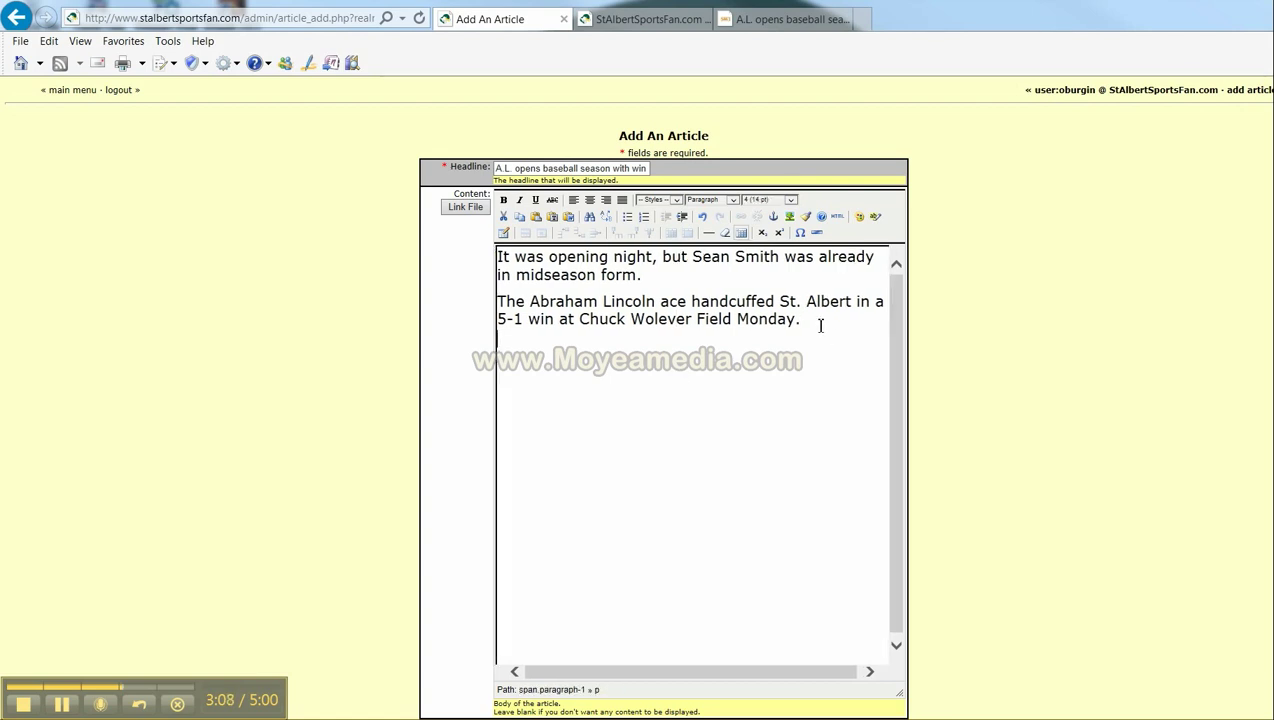
{"action": "type", "text": "Cl"}
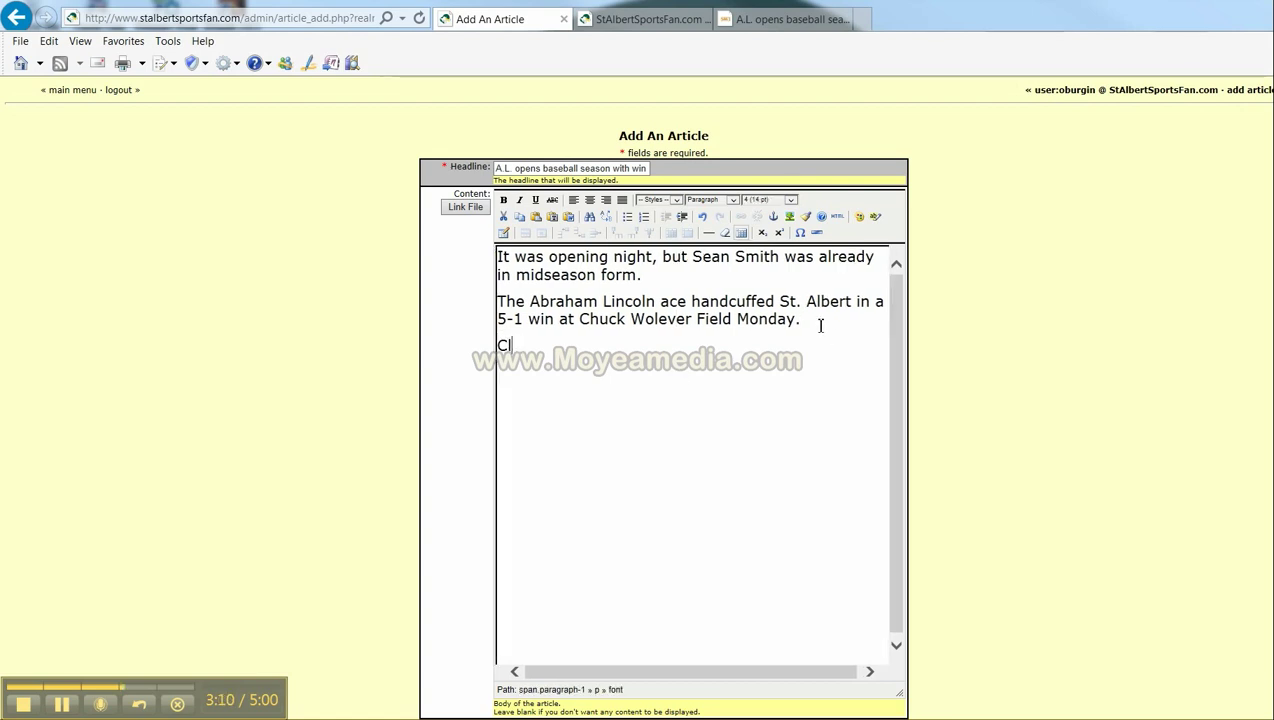
{"action": "type", "text": "ick here "}
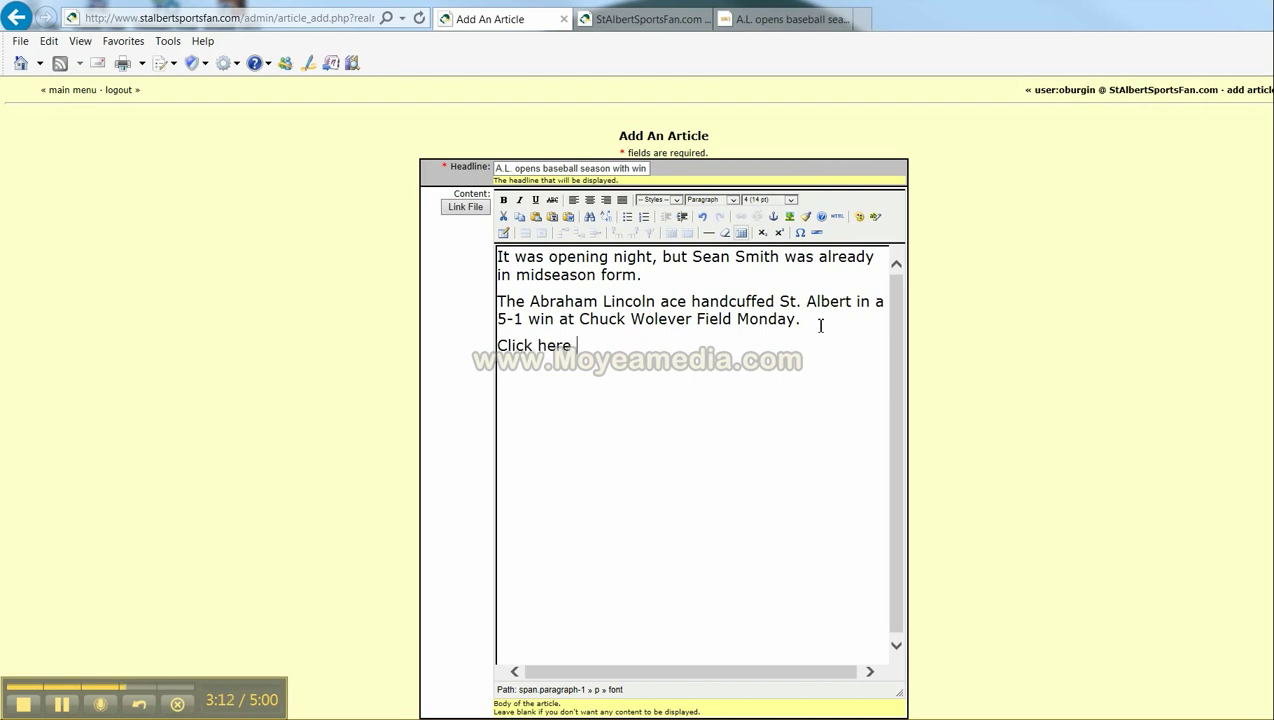
{"action": "type", "text": "to rea"}
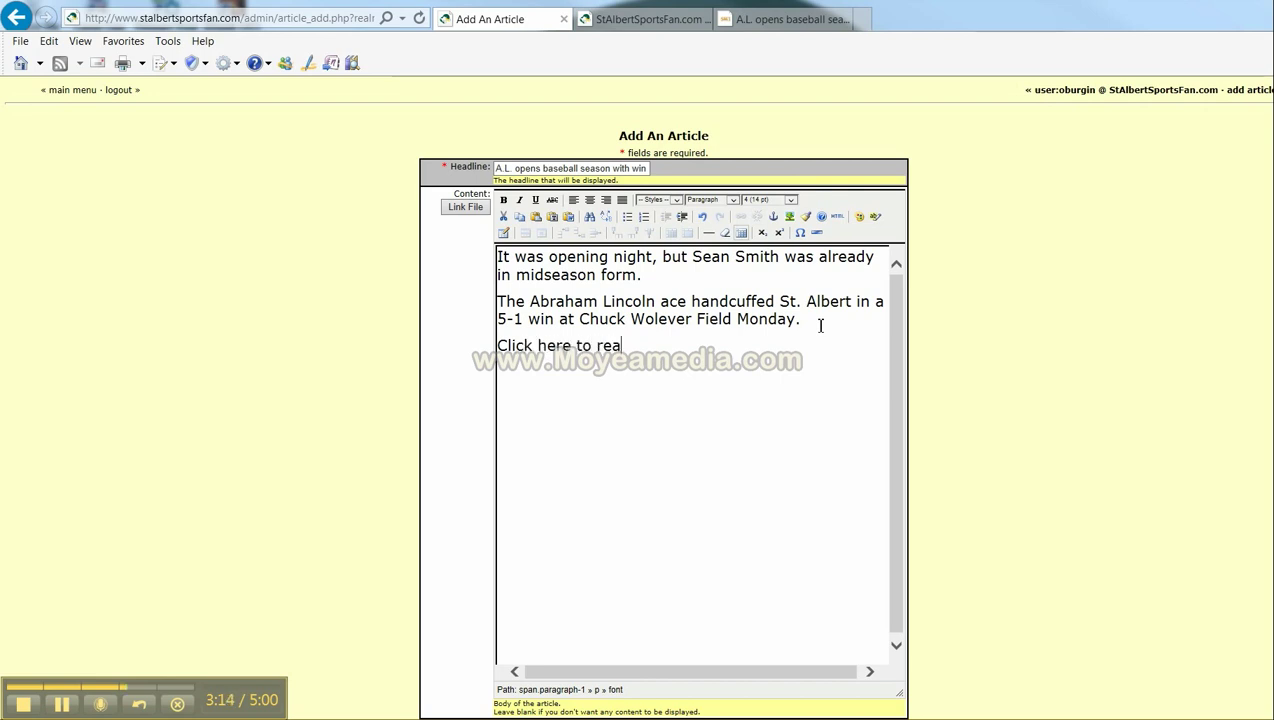
{"action": "type", "text": "d the en"}
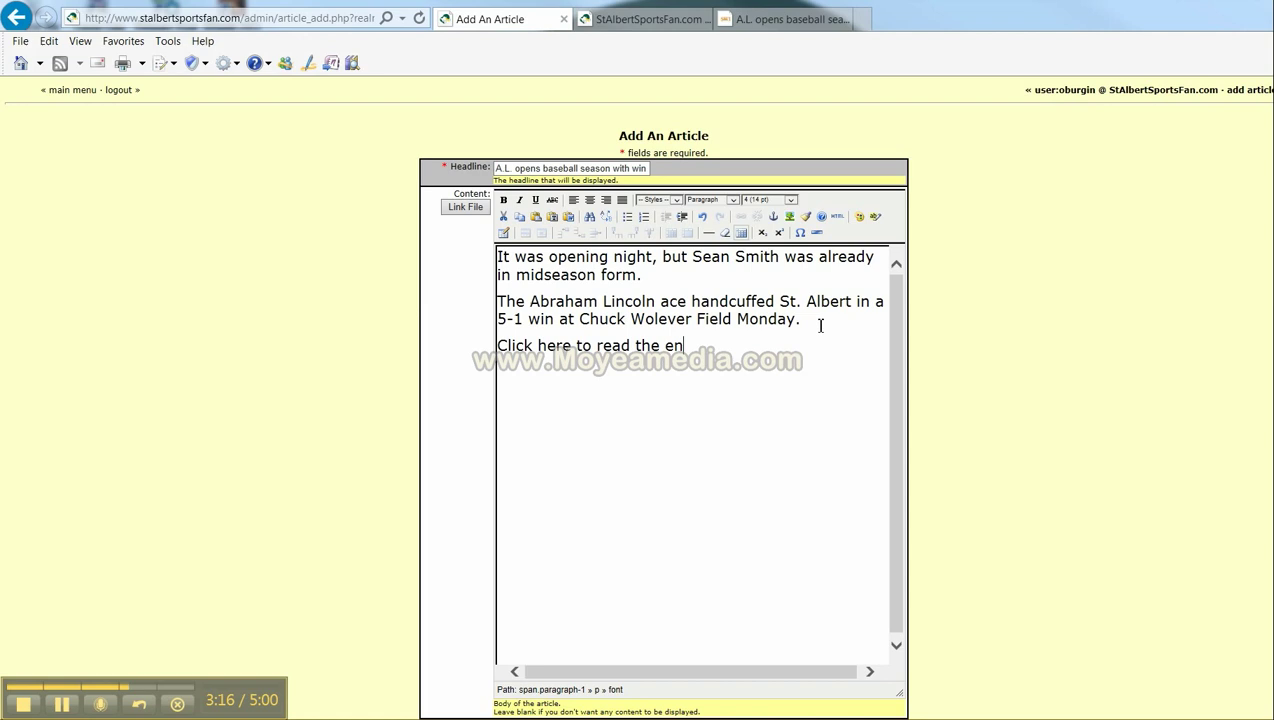
{"action": "type", "text": "tire ar"}
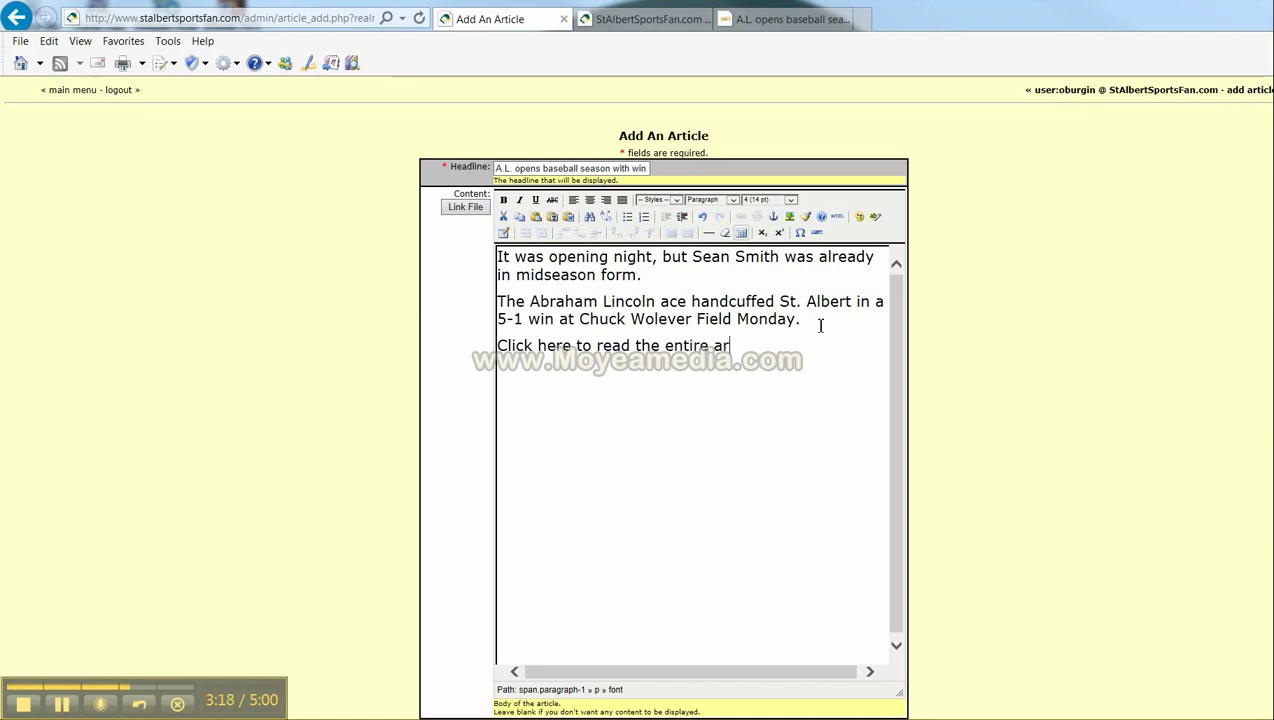
{"action": "type", "text": "ticle"}
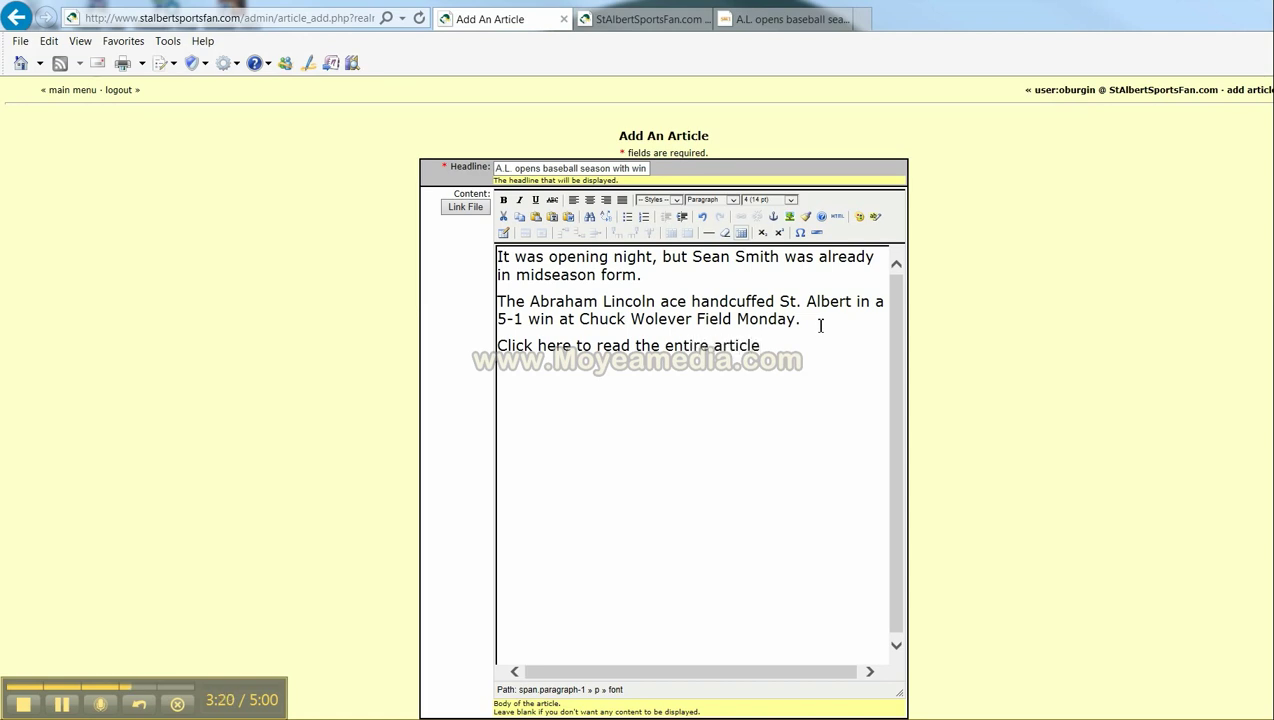
{"action": "type", "text": "."}
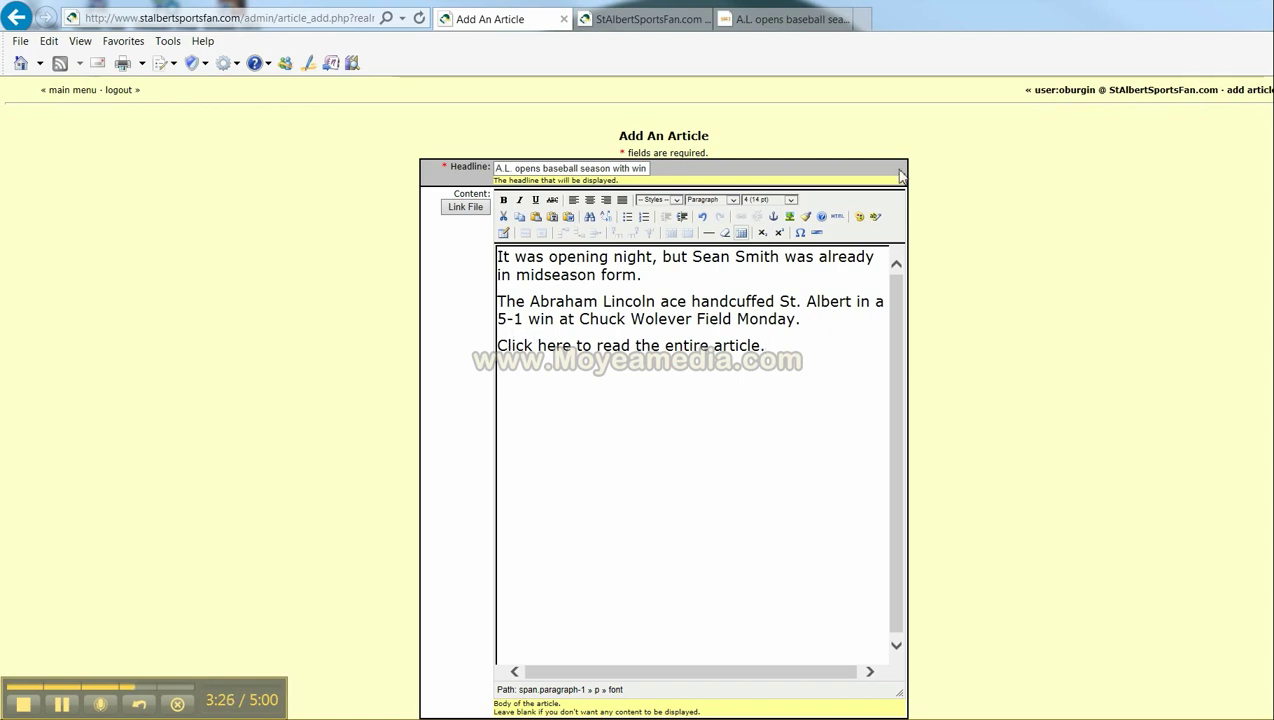
- Copy the Daily Nonpareil baseball article's web address from the address bar
{"action": "left_click", "coordinate": [790, 26]}
{"action": "left_click", "coordinate": [1152, 231]}
{"action": "scroll", "coordinate": [1152, 231], "scroll_direction": "up", "scroll_amount": 3}
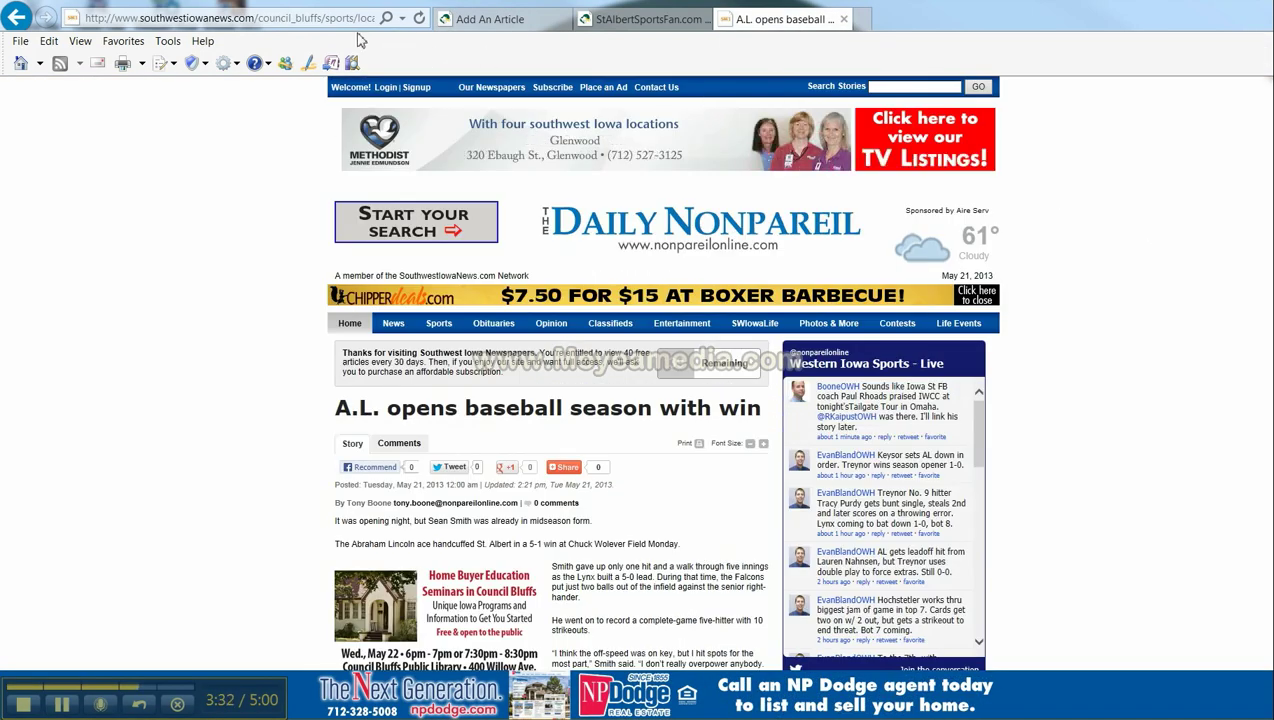
{"action": "left_click", "coordinate": [351, 24]}
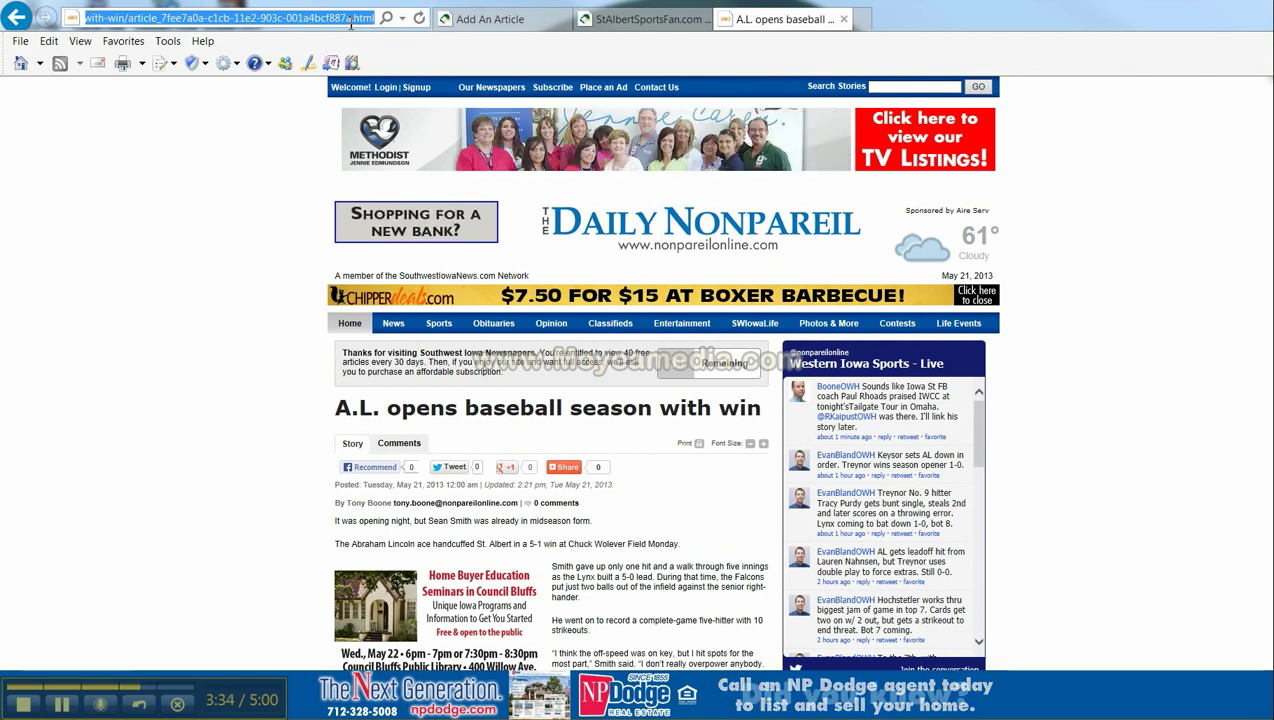
{"action": "right_click", "coordinate": [351, 23]}
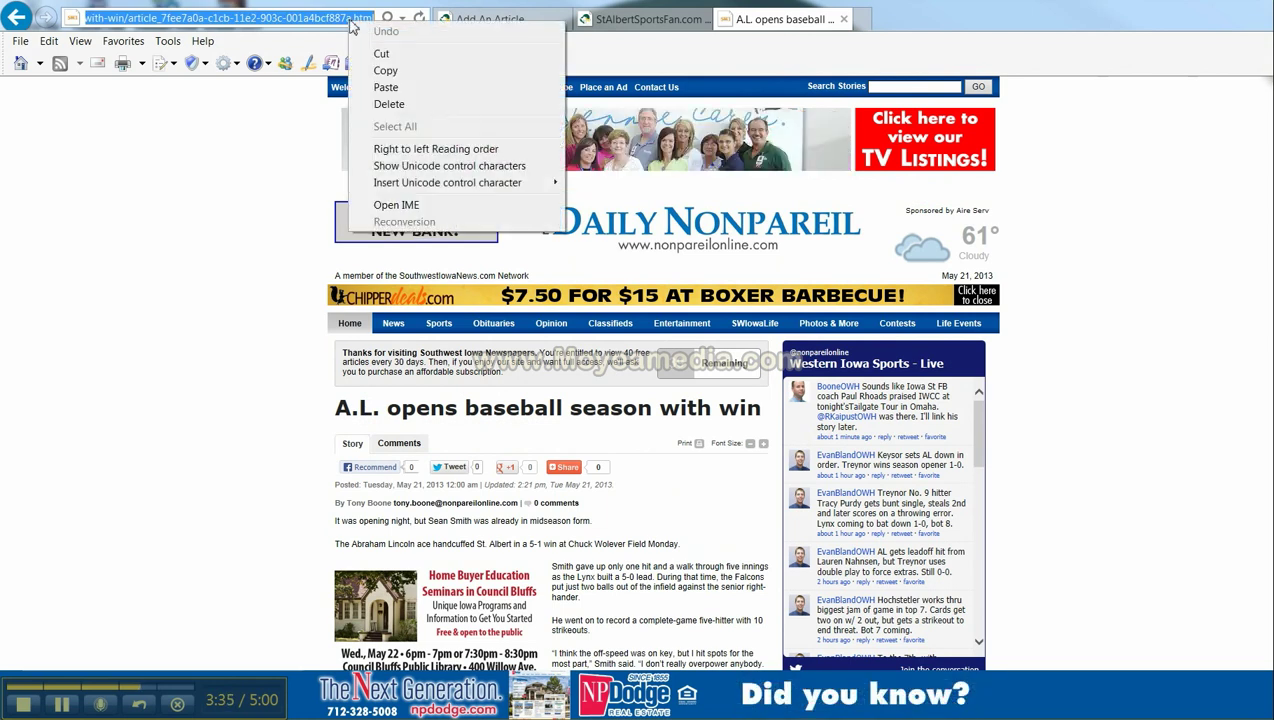
{"action": "left_click", "coordinate": [386, 71]}
- Select the 'Click here to read the entire article.' line and open the Insert/edit link dialog
{"action": "left_click", "coordinate": [519, 22]}
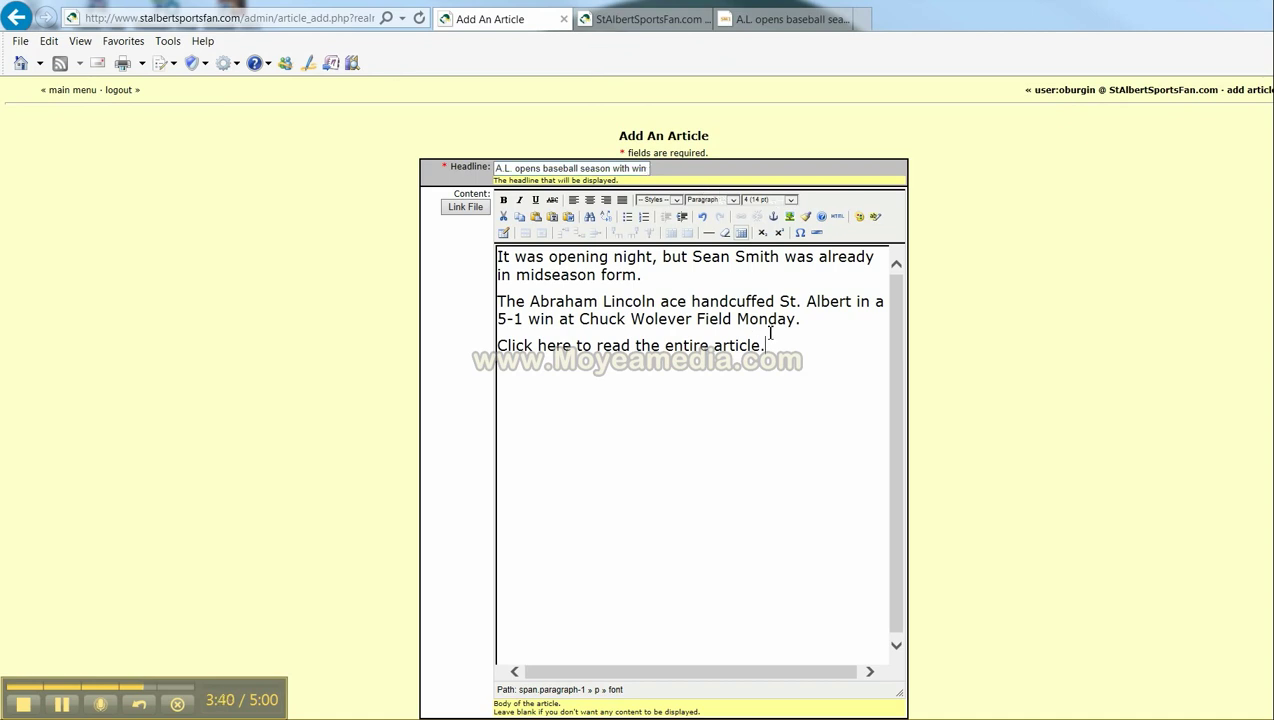
{"action": "left_click_drag", "start_coordinate": [766, 345], "coordinate": [497, 345]}
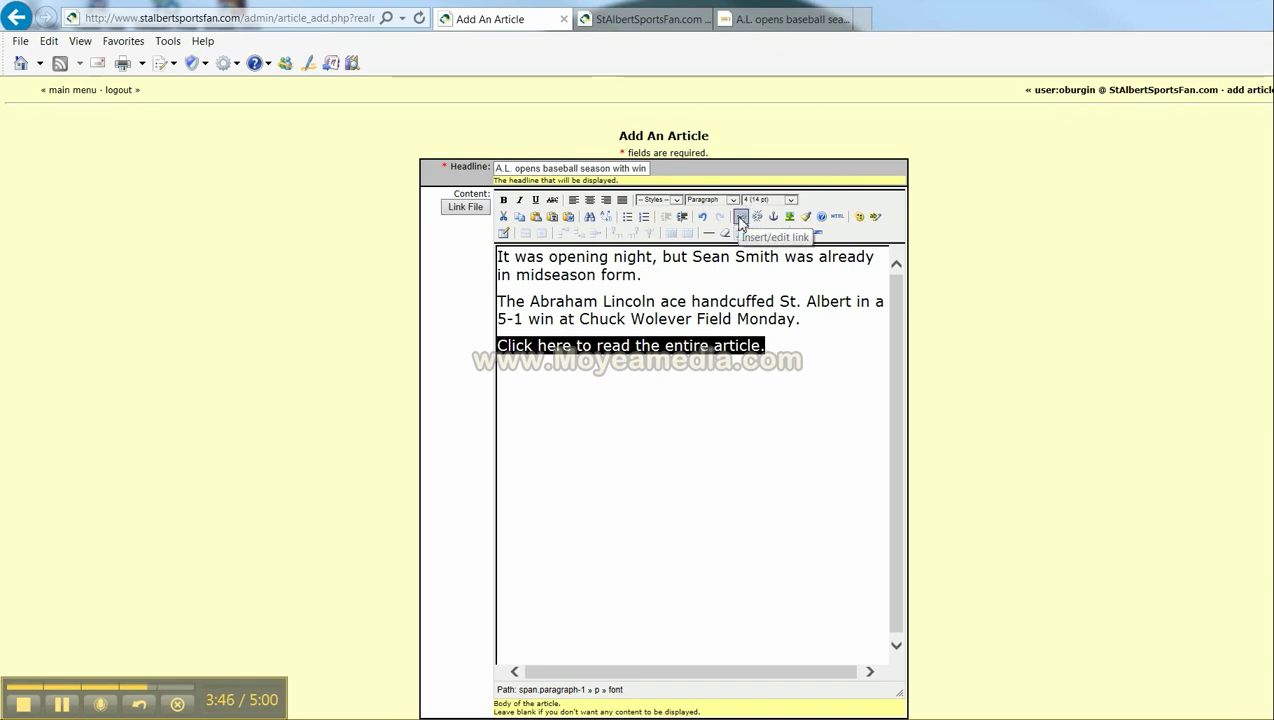
{"action": "left_click", "coordinate": [740, 218]}
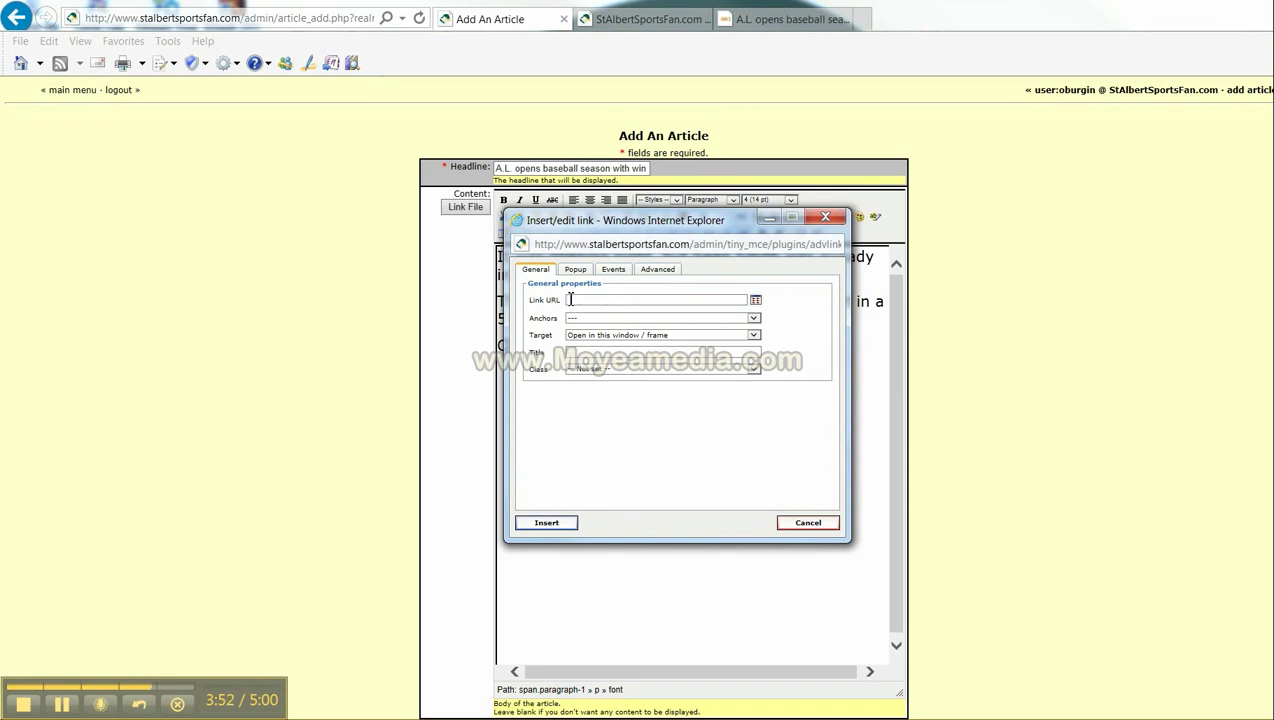
- Link the line to the pasted Nonpareil URL with target 'Open in new window (_blank)'
{"action": "right_click", "coordinate": [570, 299]}
{"action": "left_click", "coordinate": [600, 357]}
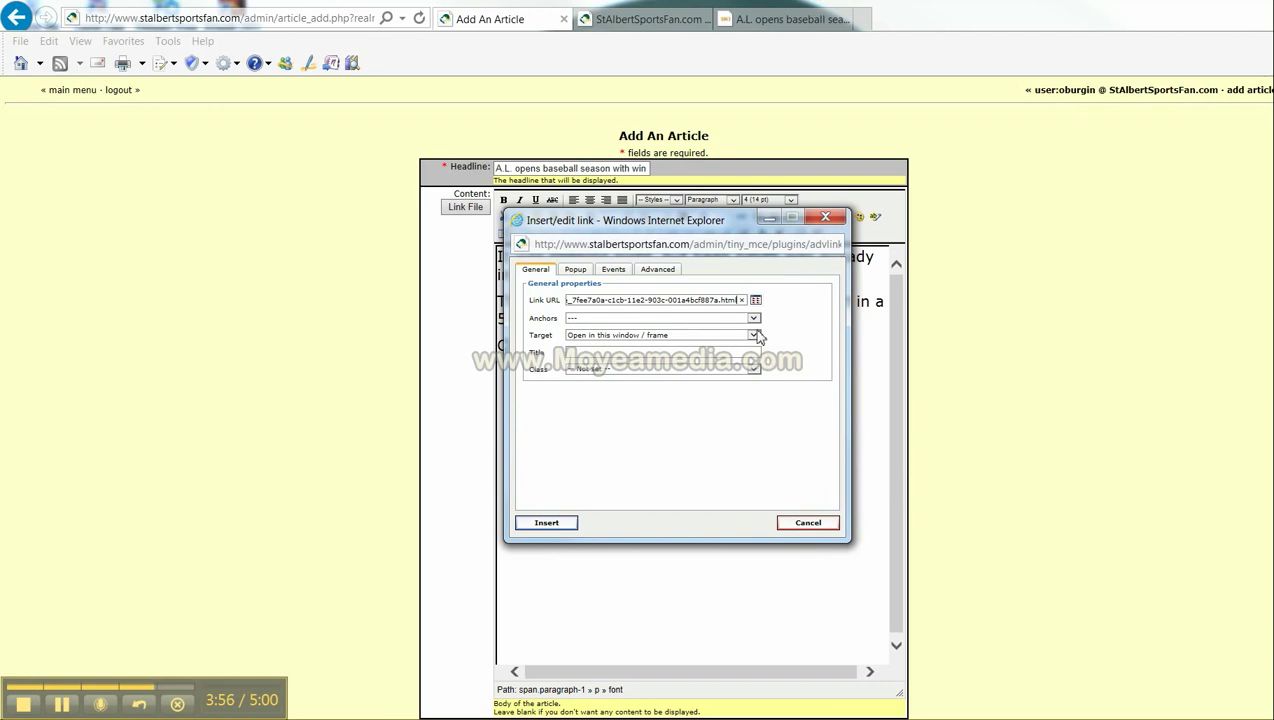
{"action": "left_click", "coordinate": [754, 336]}
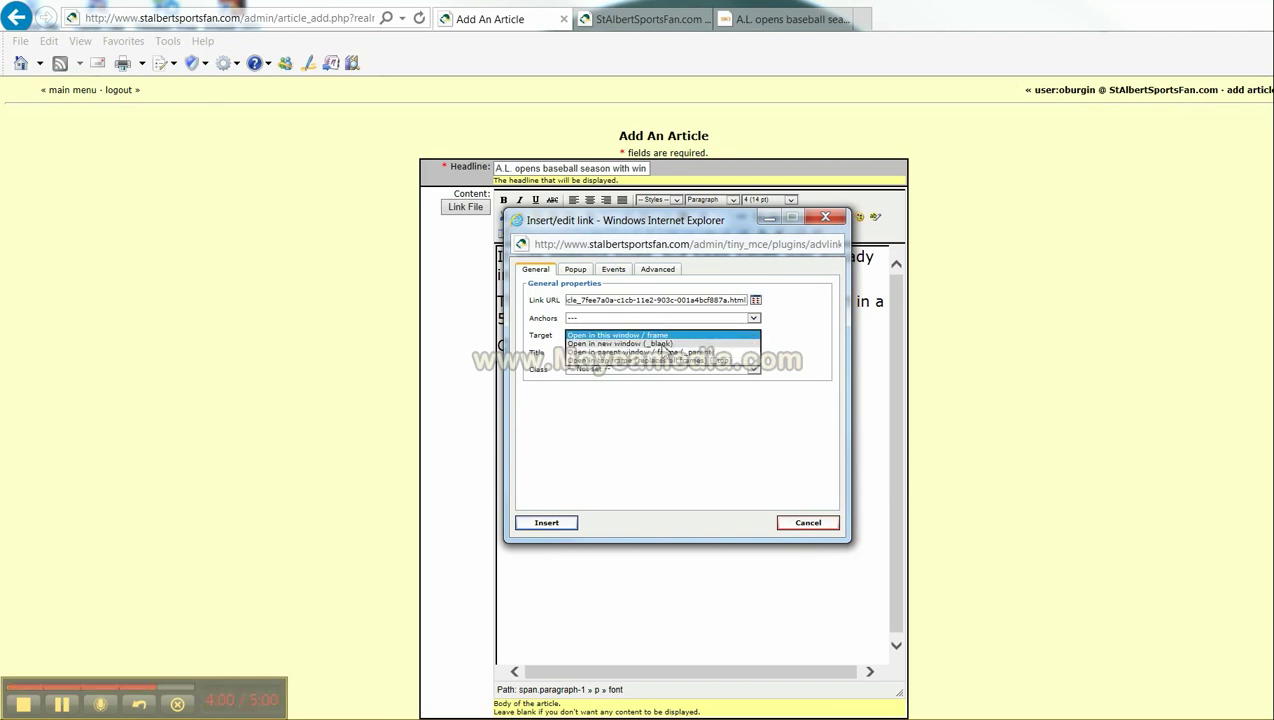
{"action": "left_click", "coordinate": [662, 344]}
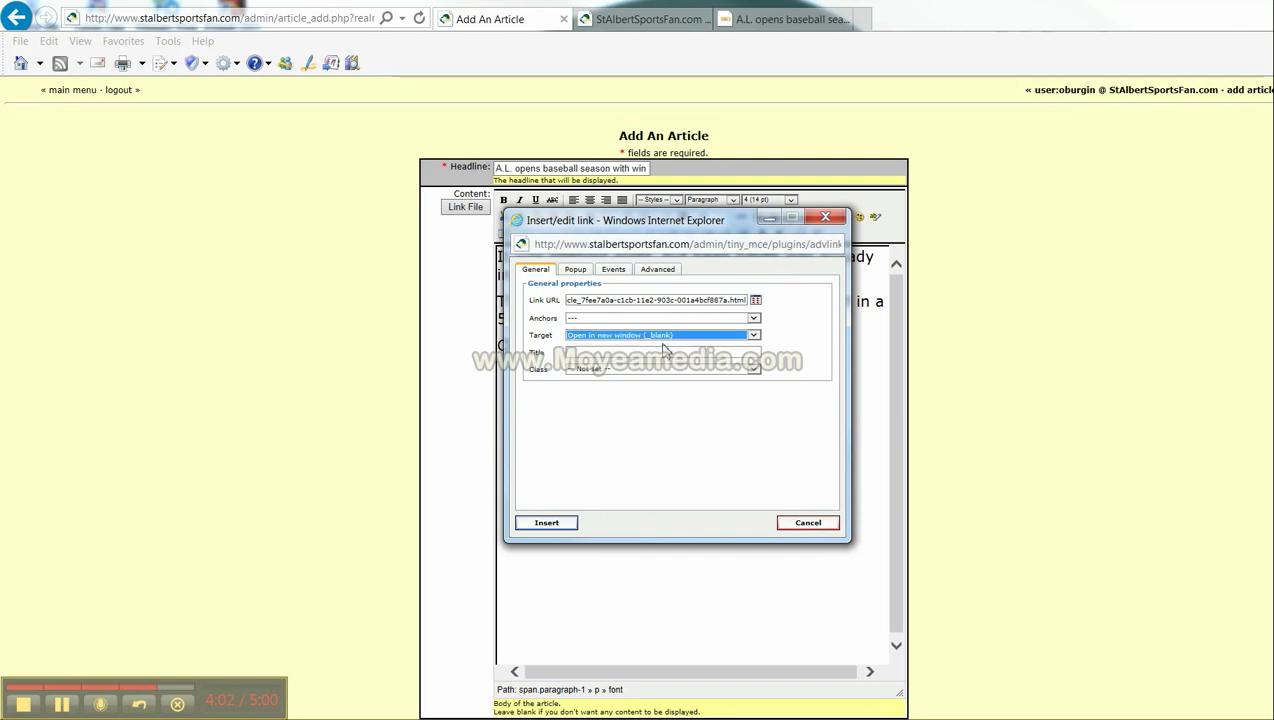
{"action": "left_click", "coordinate": [564, 530]}
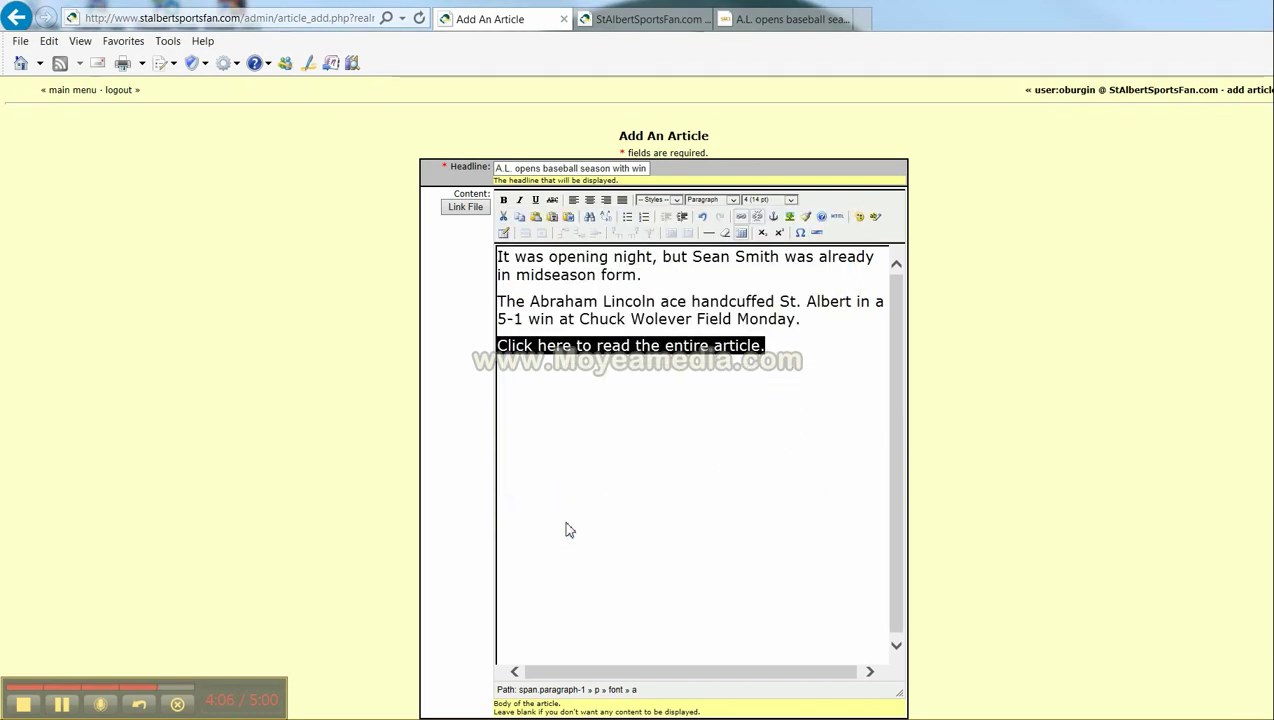
- Submit the finished baseball article with Submit Article
{"action": "left_click", "coordinate": [1107, 373]}
{"action": "scroll", "coordinate": [1107, 373], "scroll_direction": "down", "scroll_amount": 3}
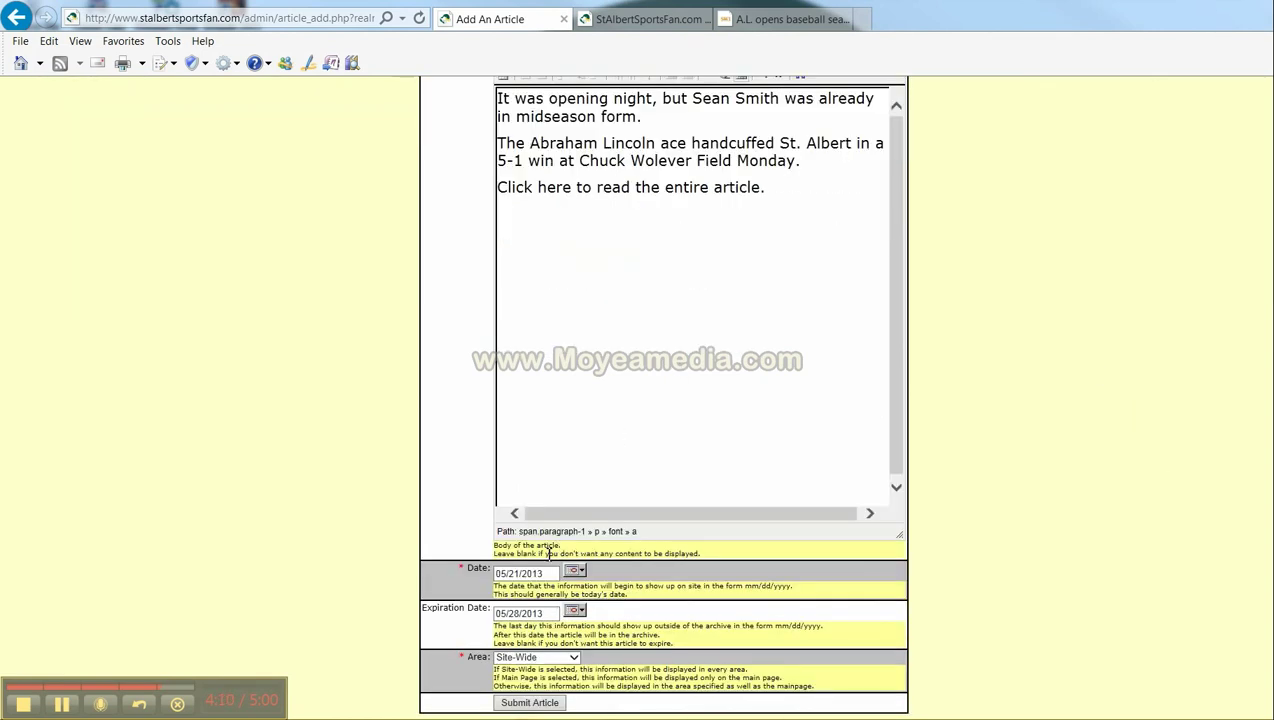
{"action": "left_click", "coordinate": [557, 704]}
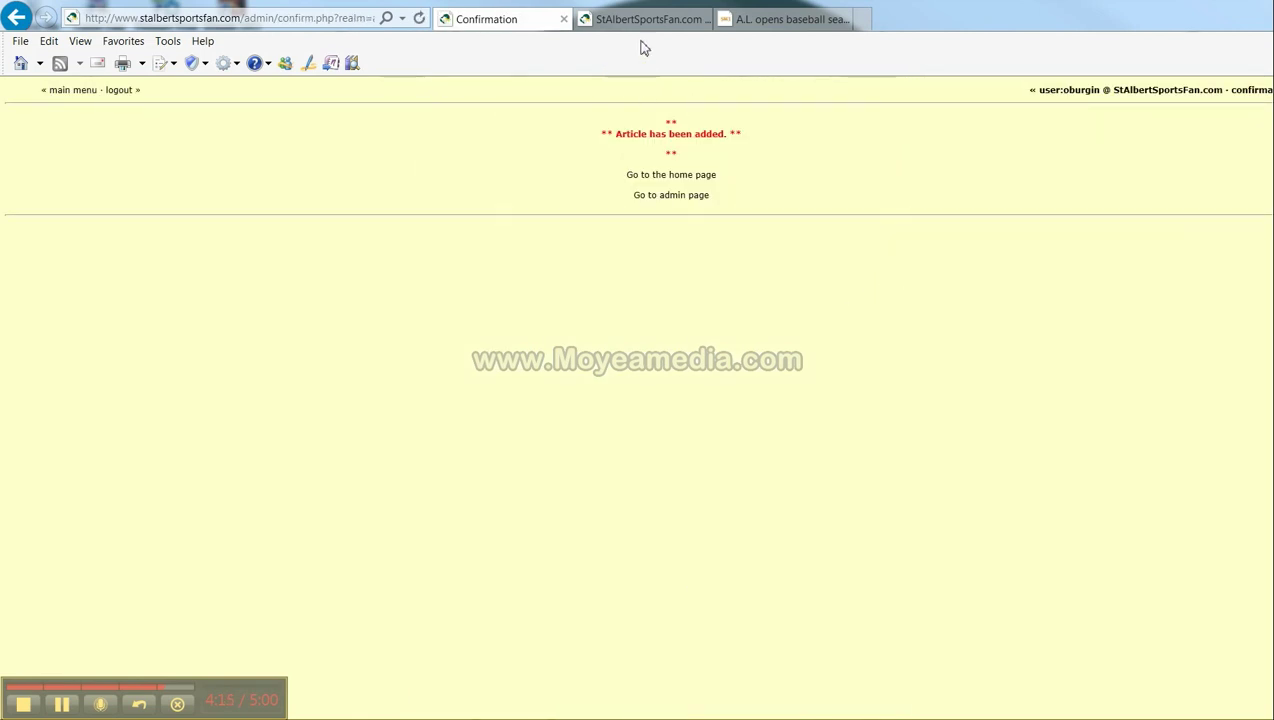
- Refresh the StAlbertSportsFan.com home page and scroll to the new article under Articles
{"action": "left_click", "coordinate": [638, 20]}
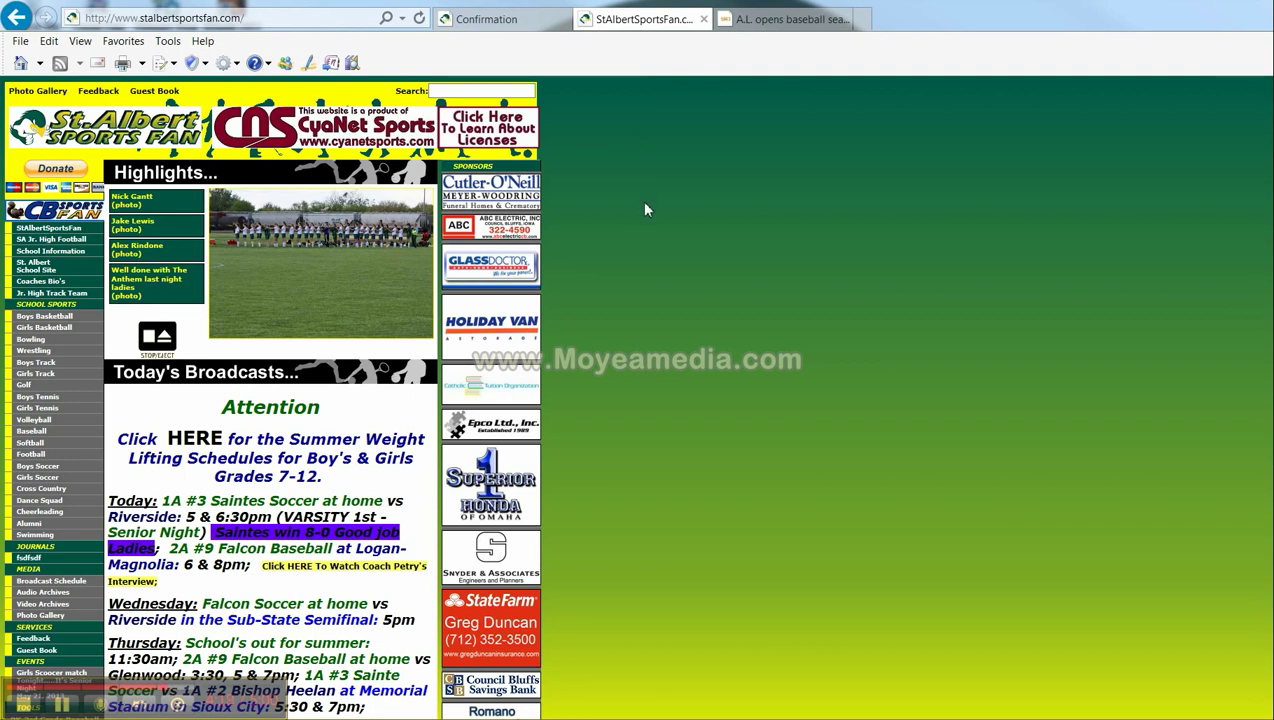
{"action": "left_click", "coordinate": [420, 20]}
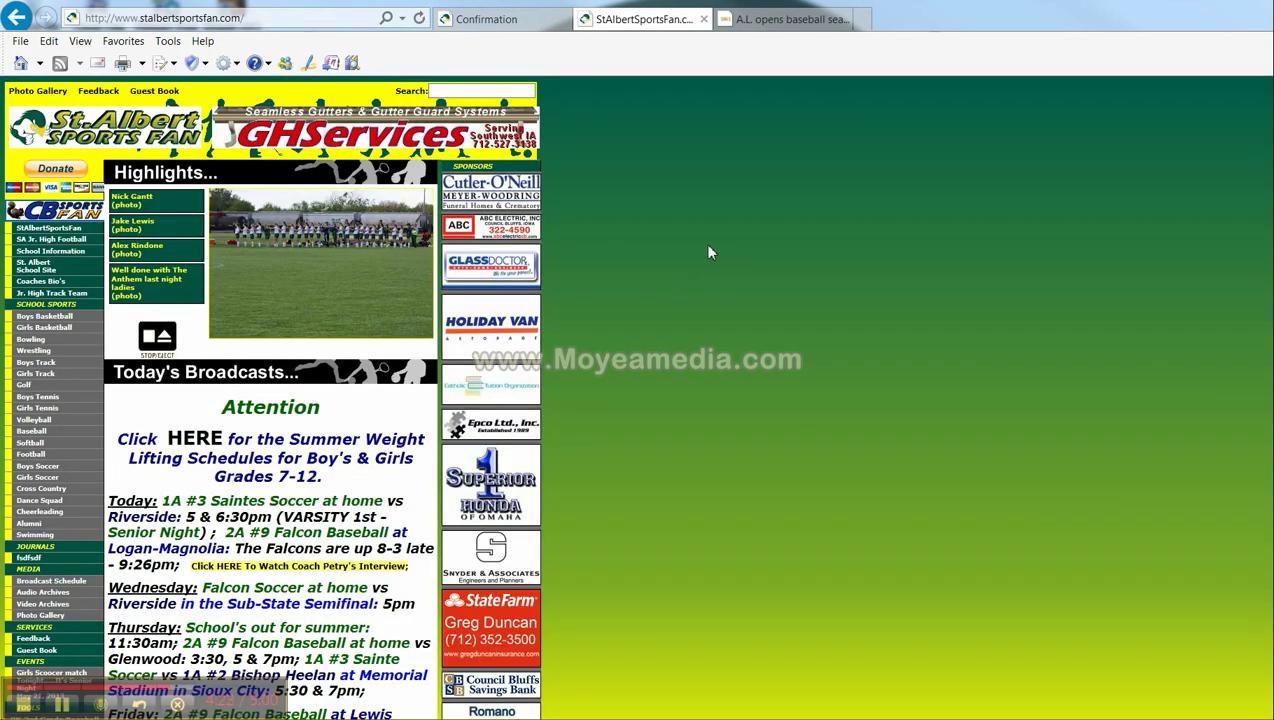
{"action": "scroll", "coordinate": [708, 252], "scroll_direction": "down", "scroll_amount": 1}
{"action": "scroll", "coordinate": [708, 252], "scroll_direction": "down", "scroll_amount": 15}
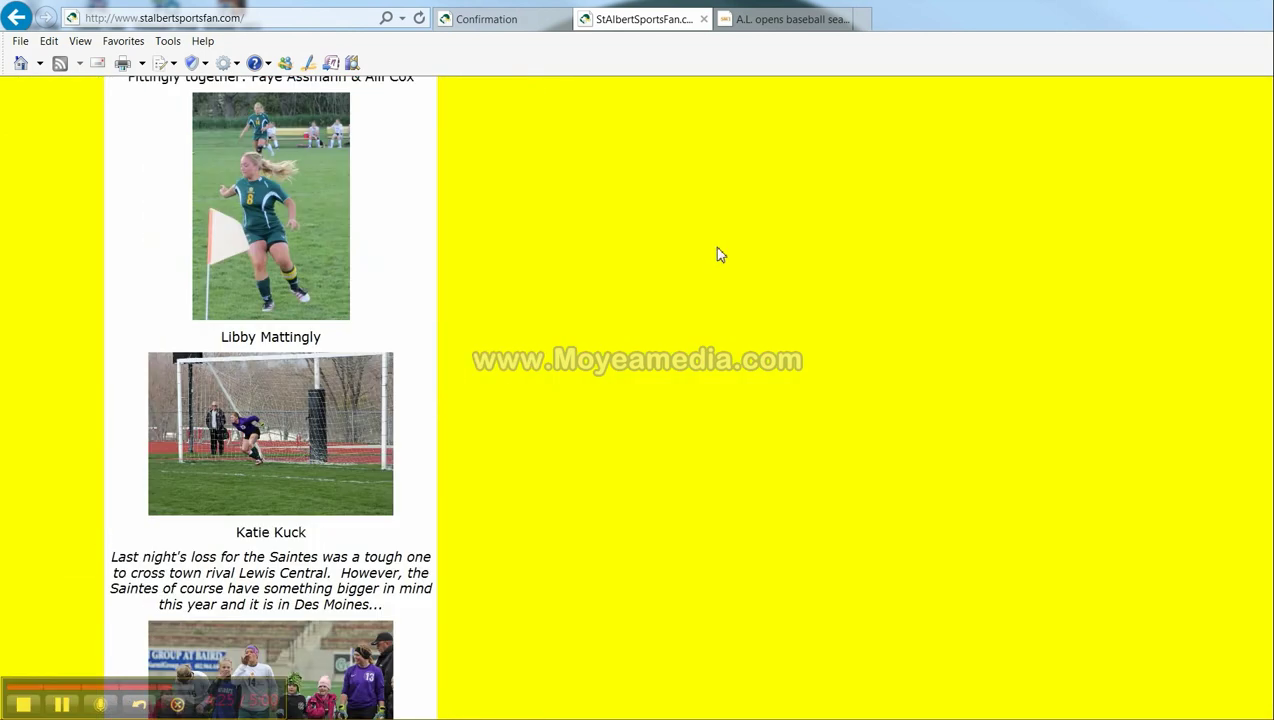
{"action": "scroll", "coordinate": [718, 253], "scroll_direction": "down", "scroll_amount": 3}
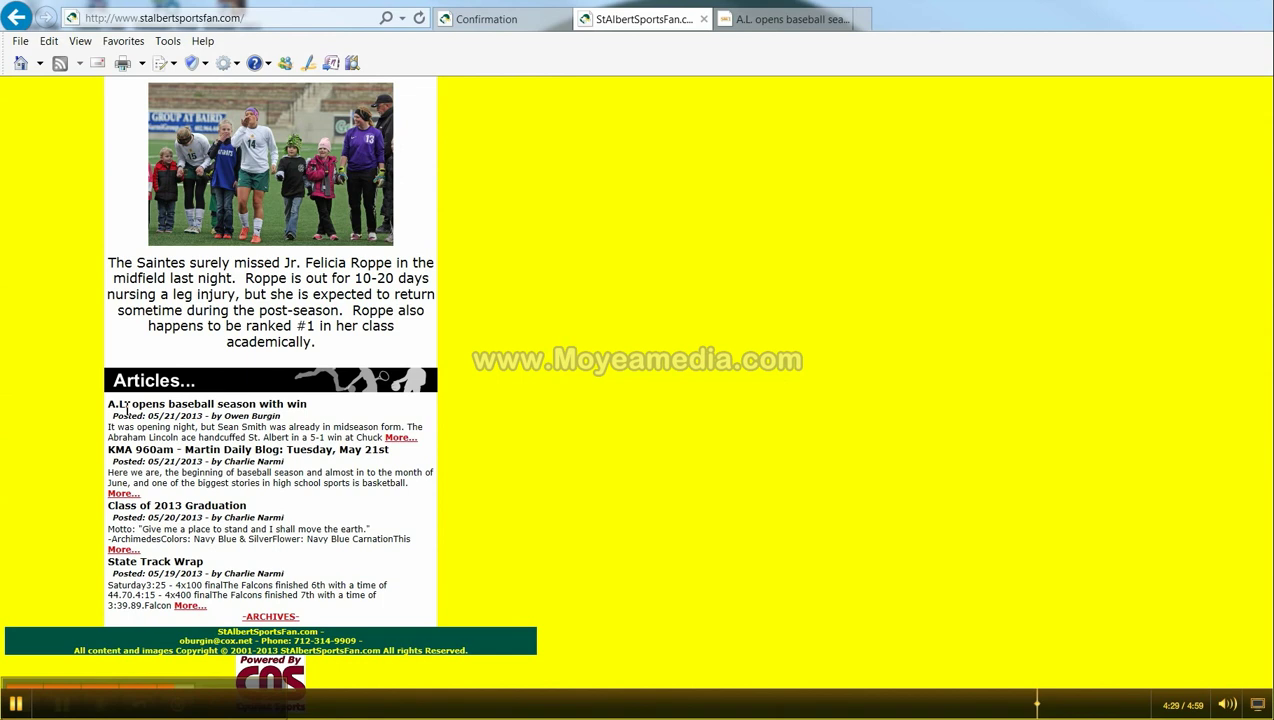
- Open the 'A.L. opens baseball season with win' article through its More... link
{"action": "left_click", "coordinate": [400, 439]}
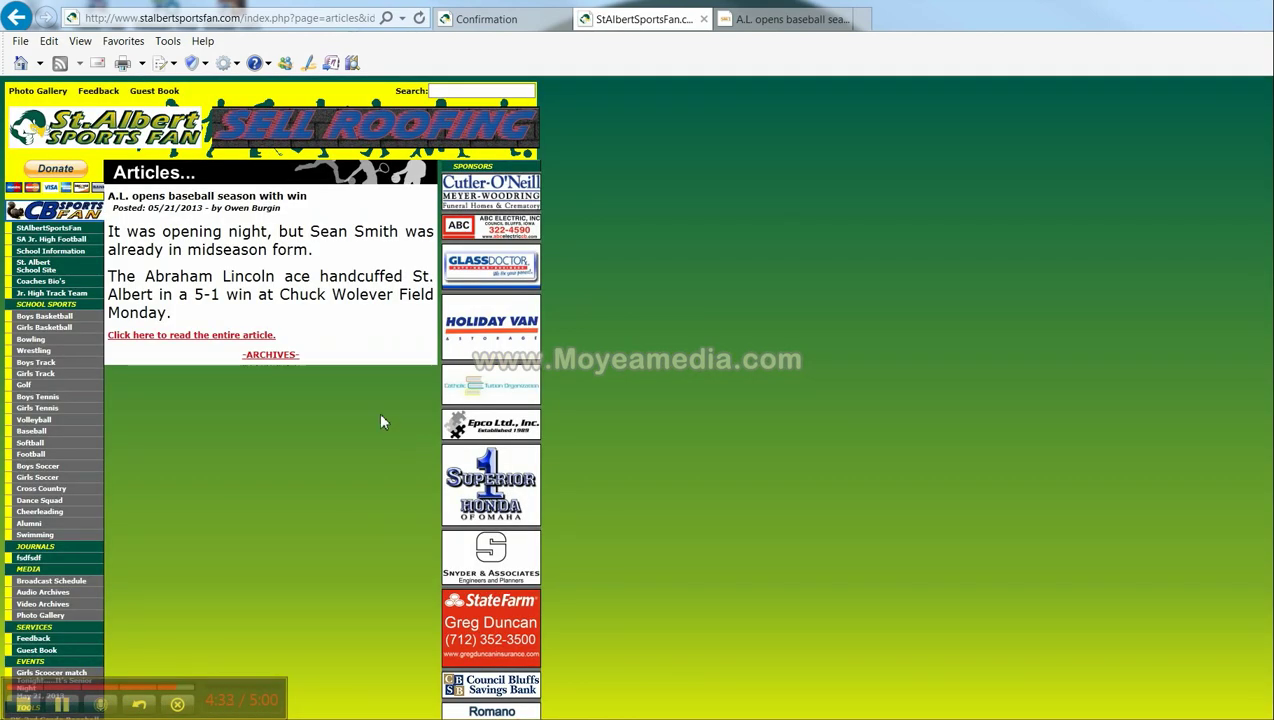